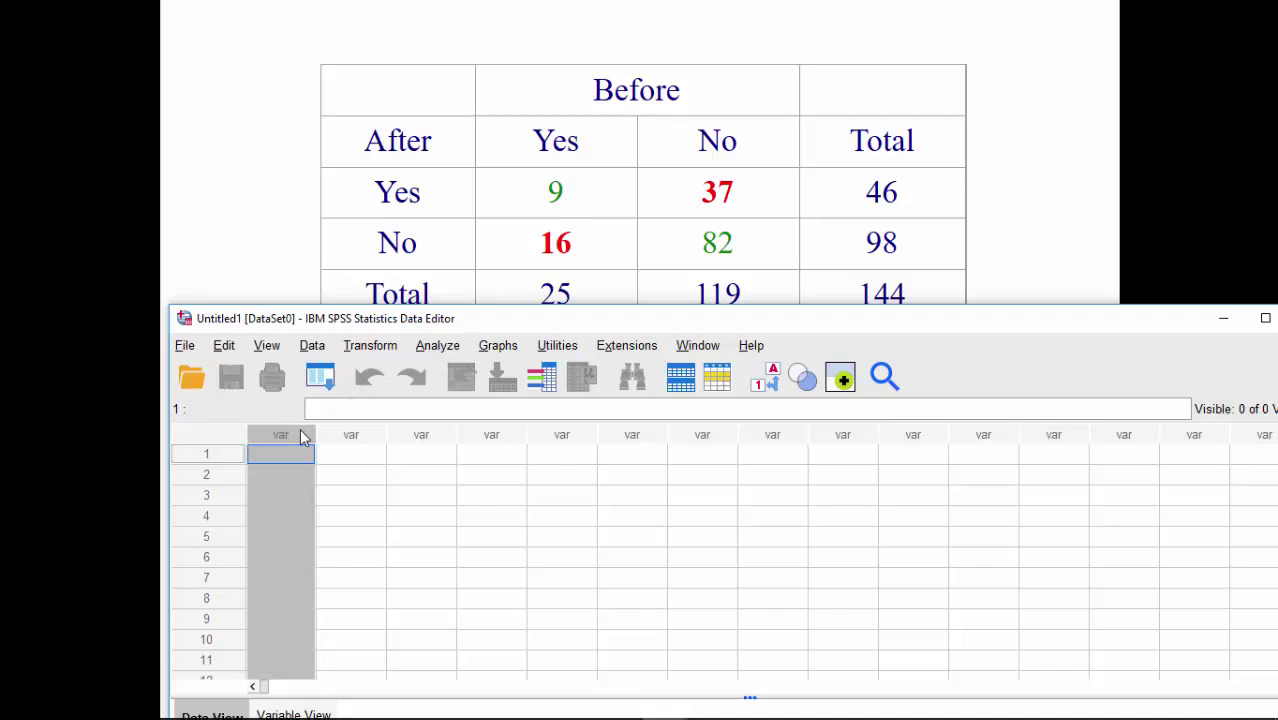
- Enter the values 1, 1, 2, 2 down the first four rows of the first data column
click(351, 435)
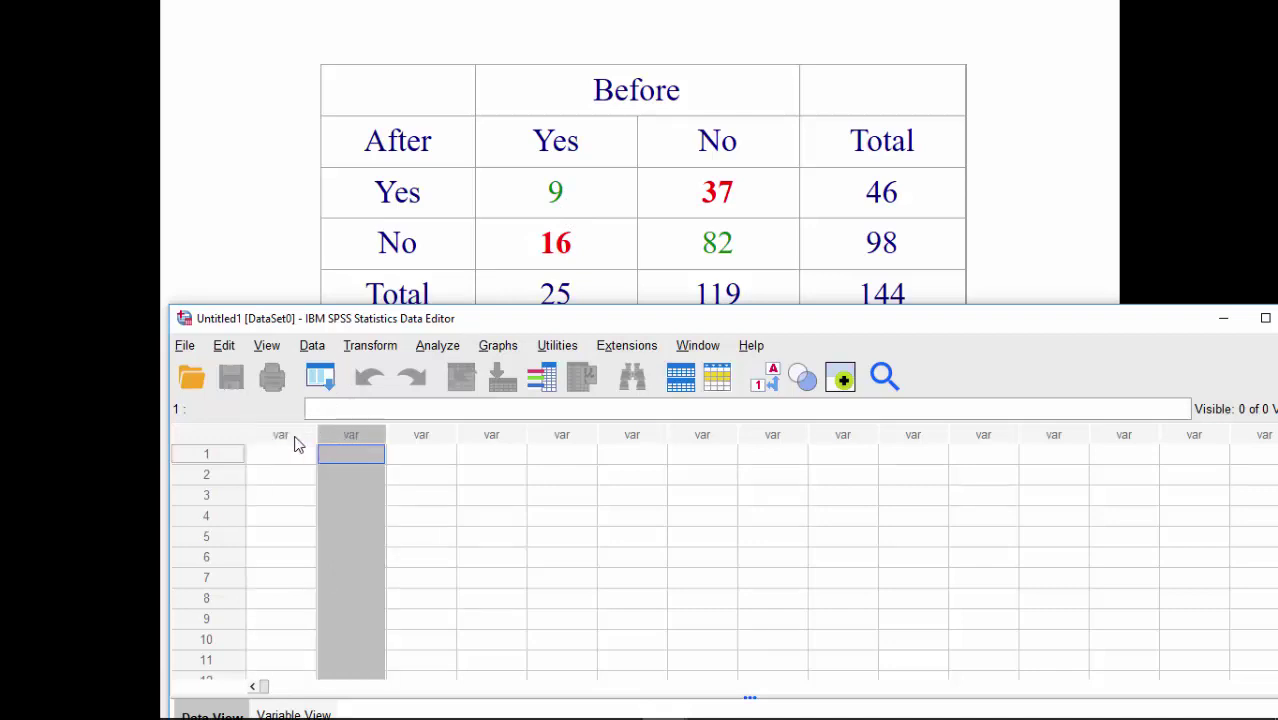
click(297, 440)
click(306, 455)
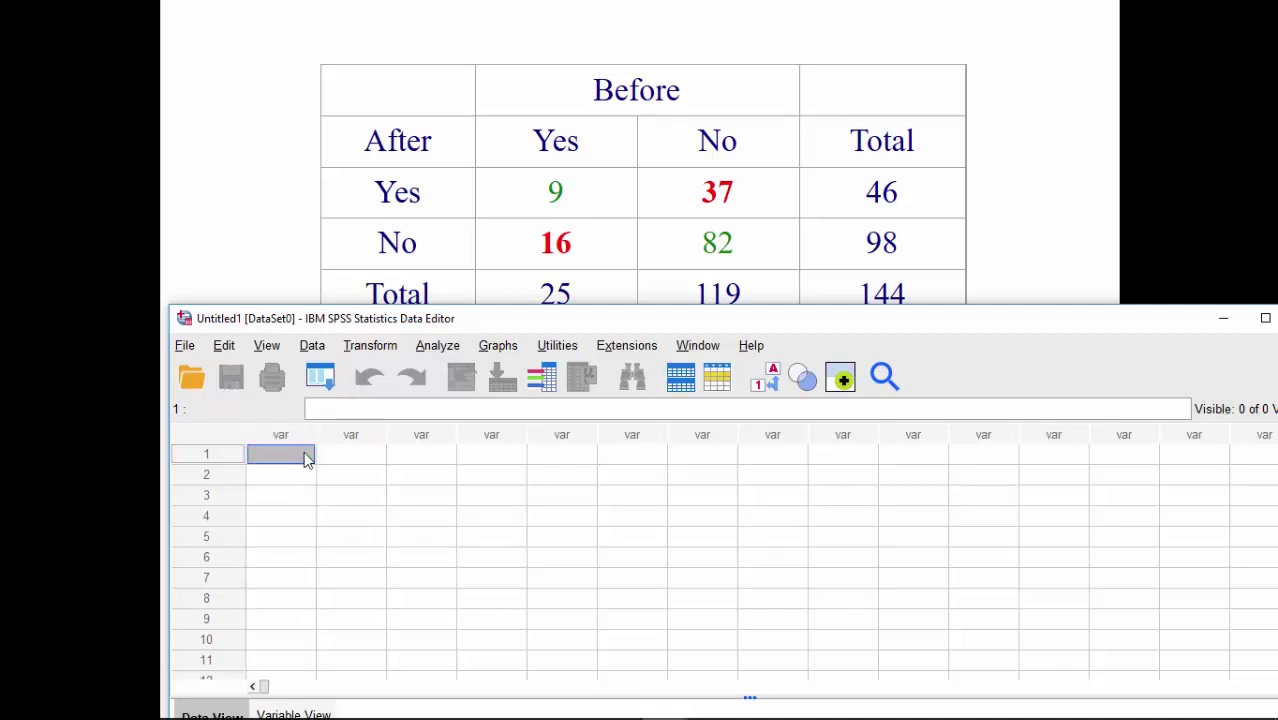
text(1)
key(Return)
text(1)
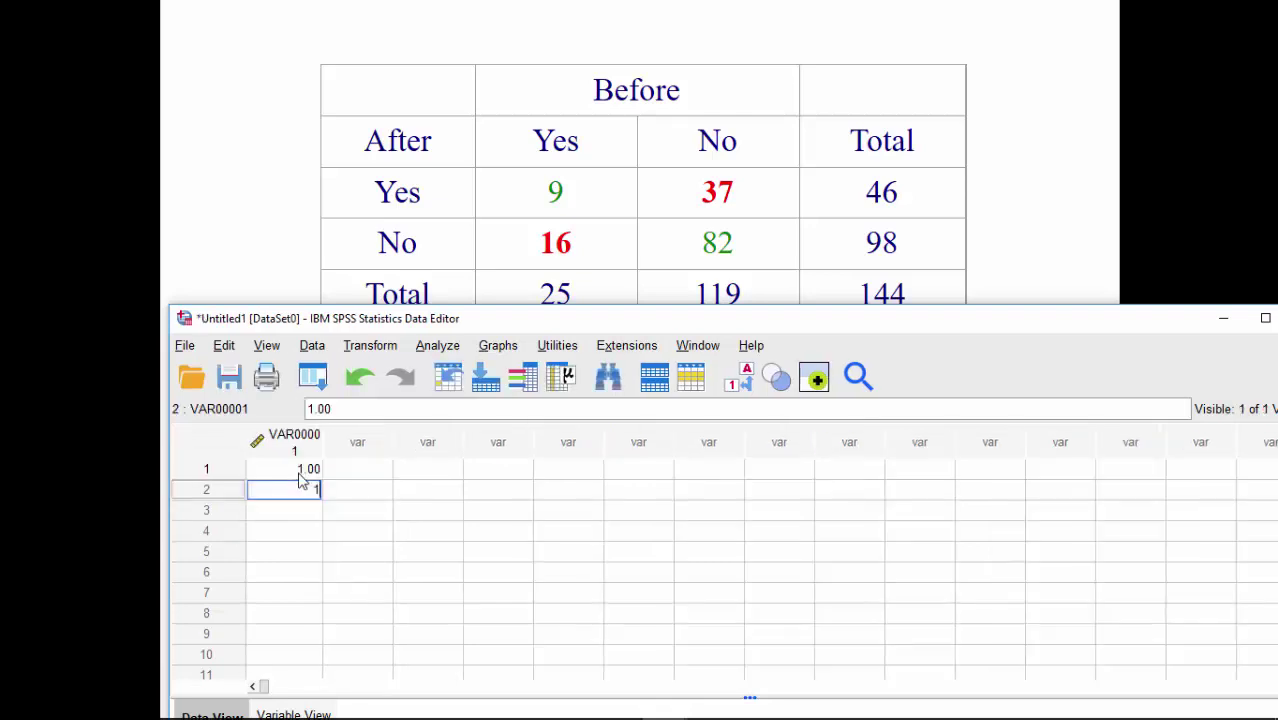
key(Return)
text(2)
key(Return)
text(2)
- Enter the values 1, 2, 1, 2 down the first four rows of the second data column
click(358, 468)
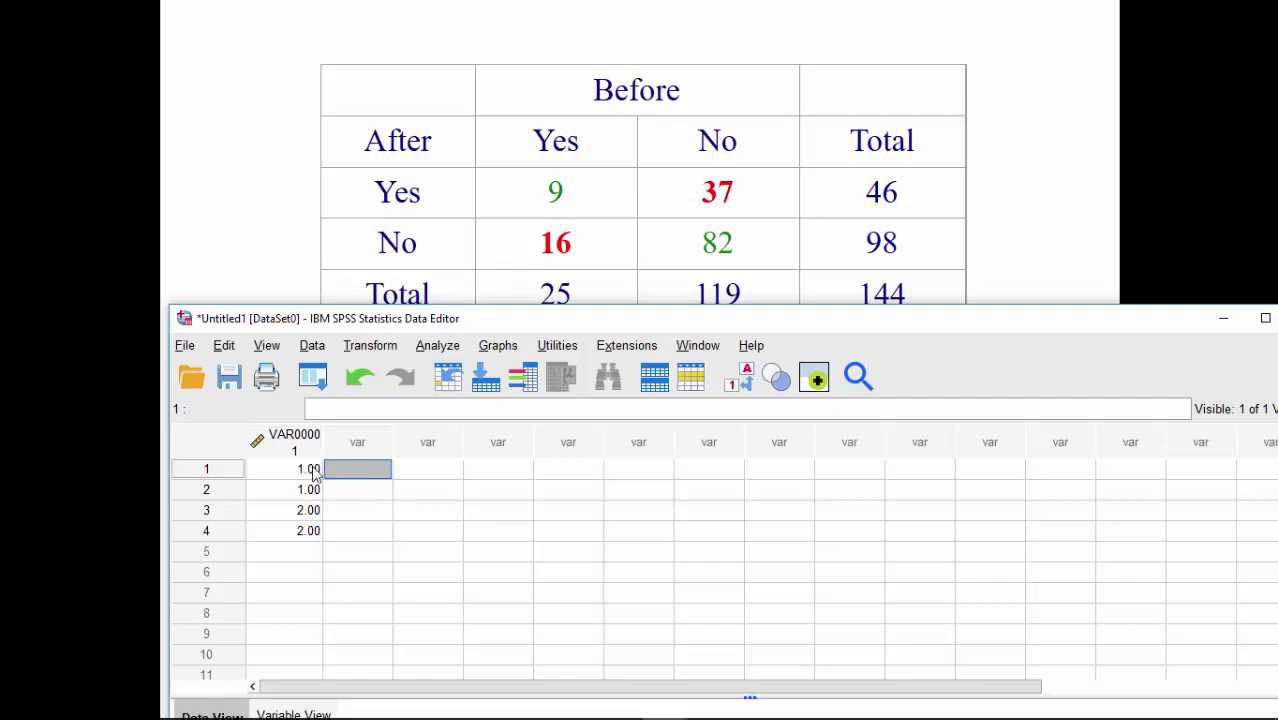
text(1)
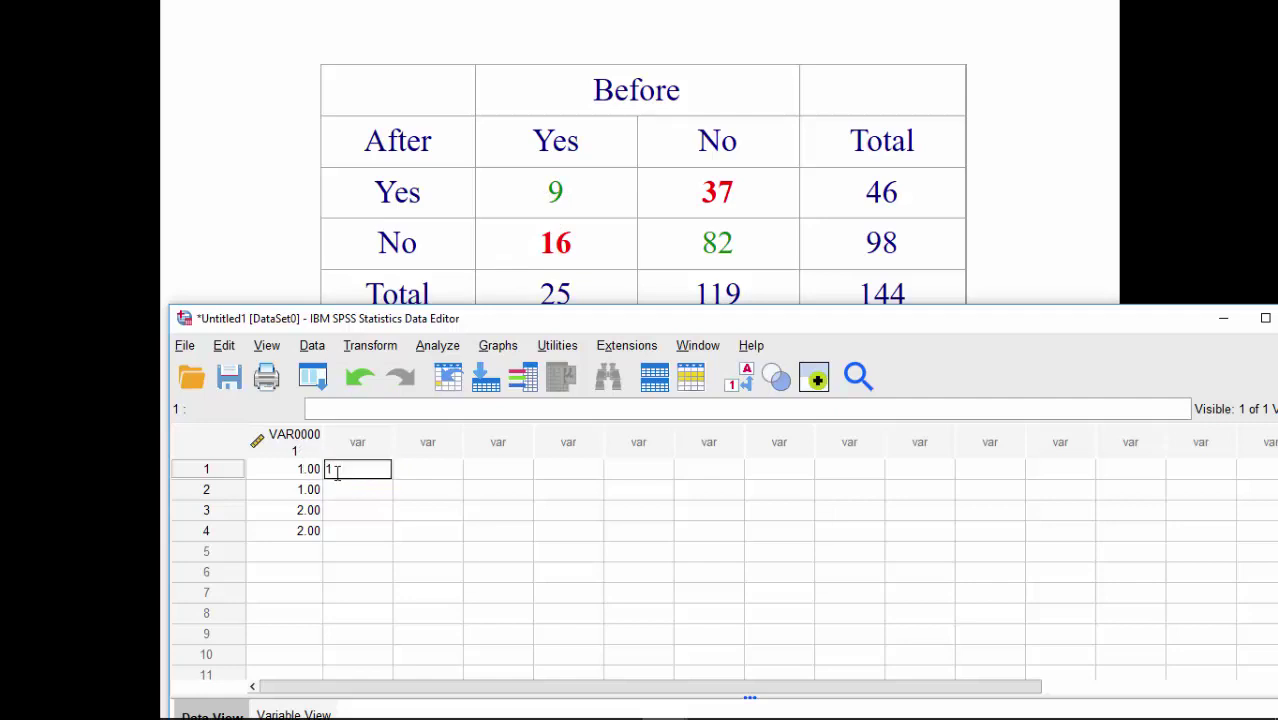
click(388, 444)
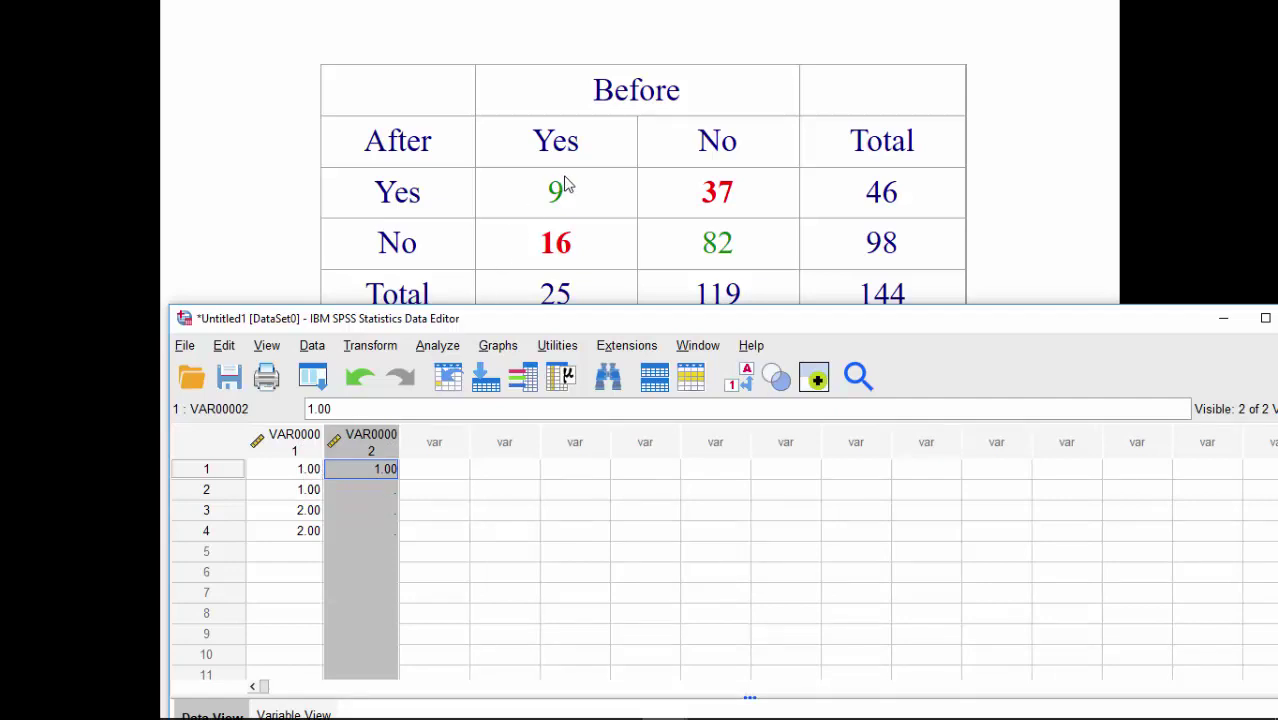
click(374, 489)
text(2)
click(352, 513)
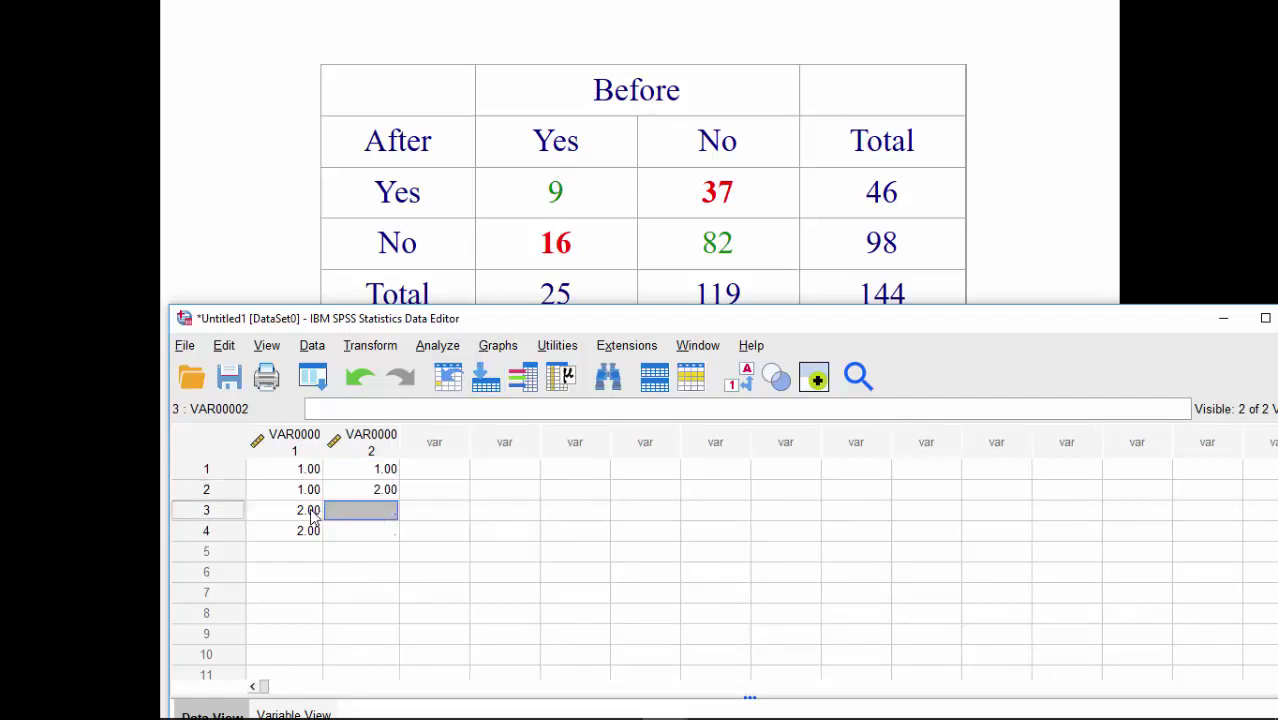
text(1)
click(338, 530)
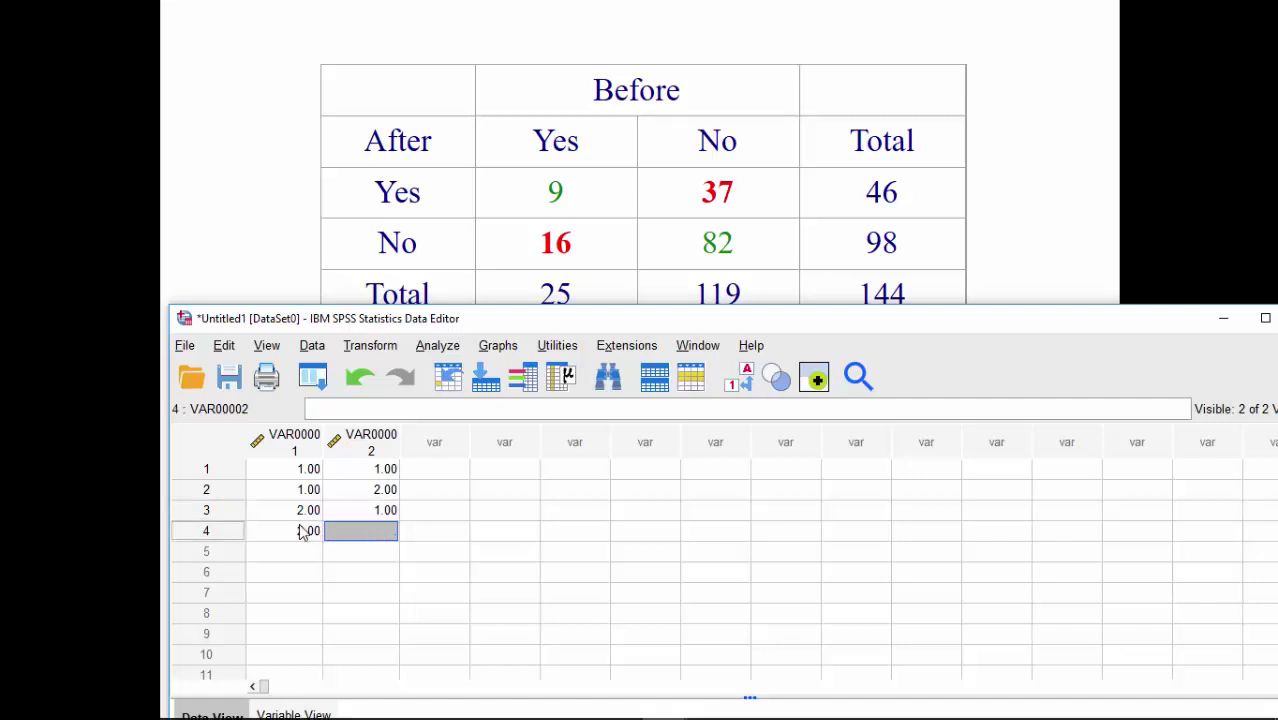
text(2)
click(388, 489)
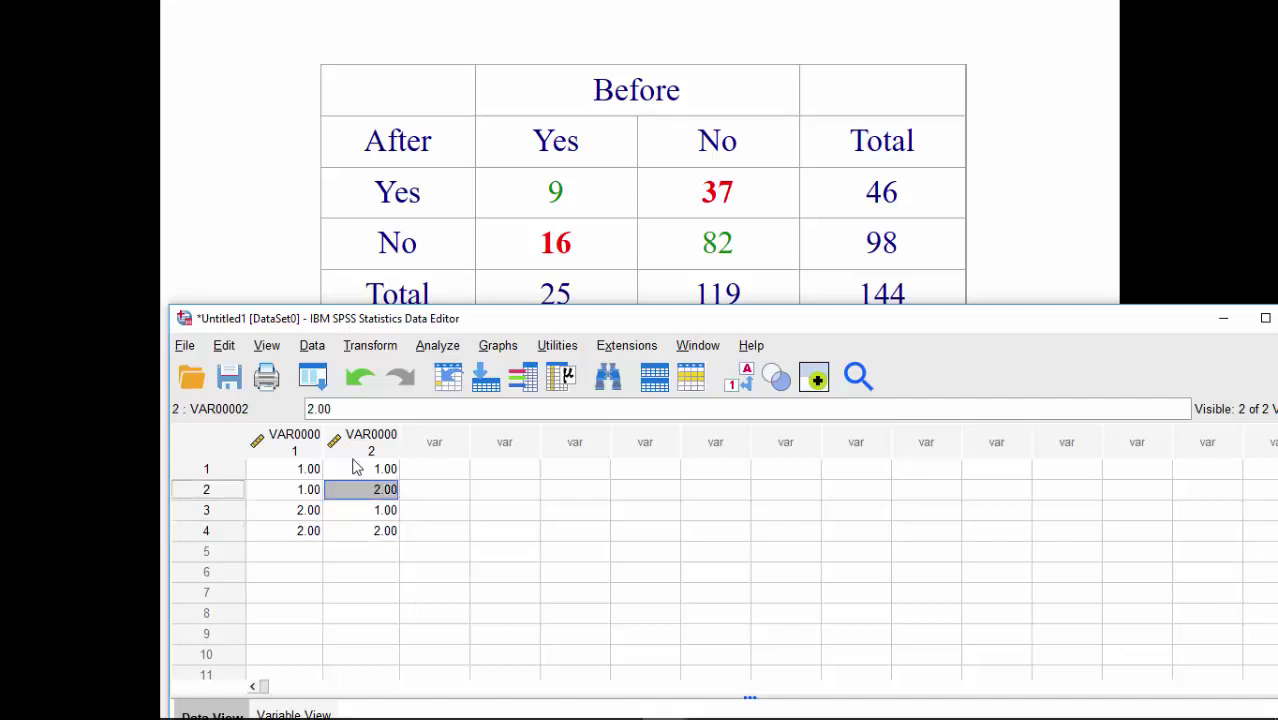
- Rename the first variable as before and the second variable as after
click(285, 714)
click(309, 429)
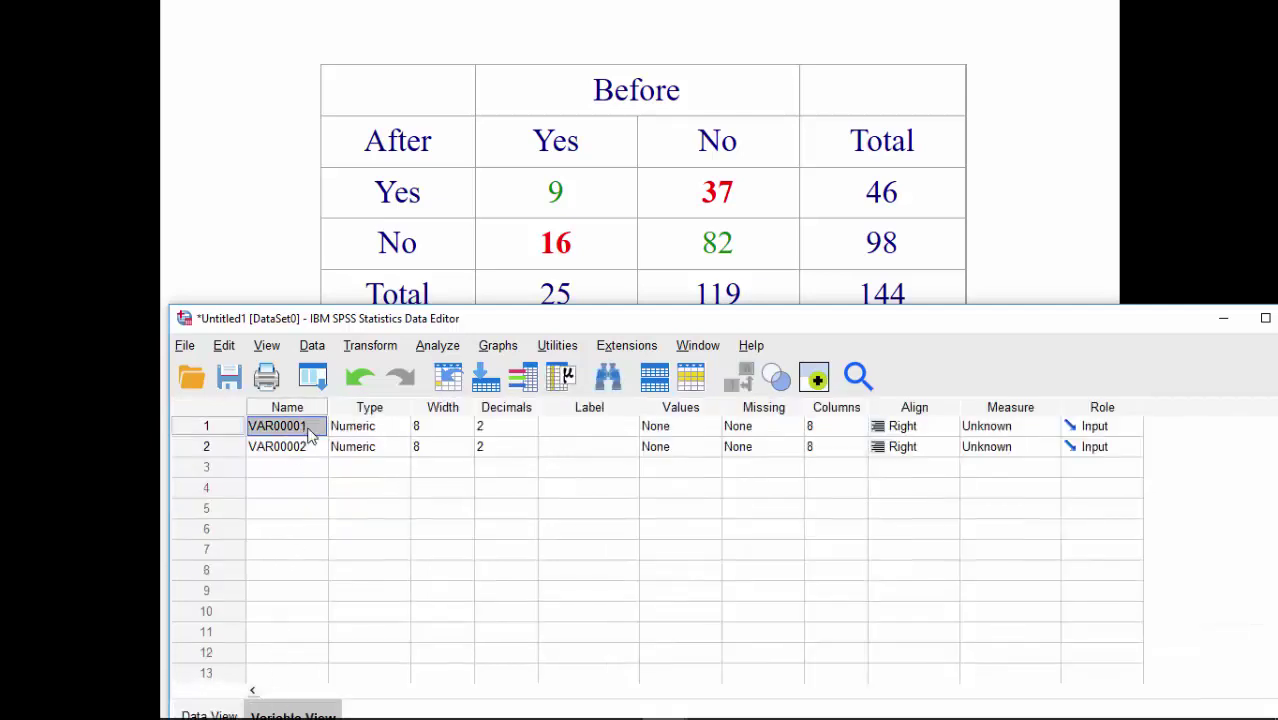
text(before)
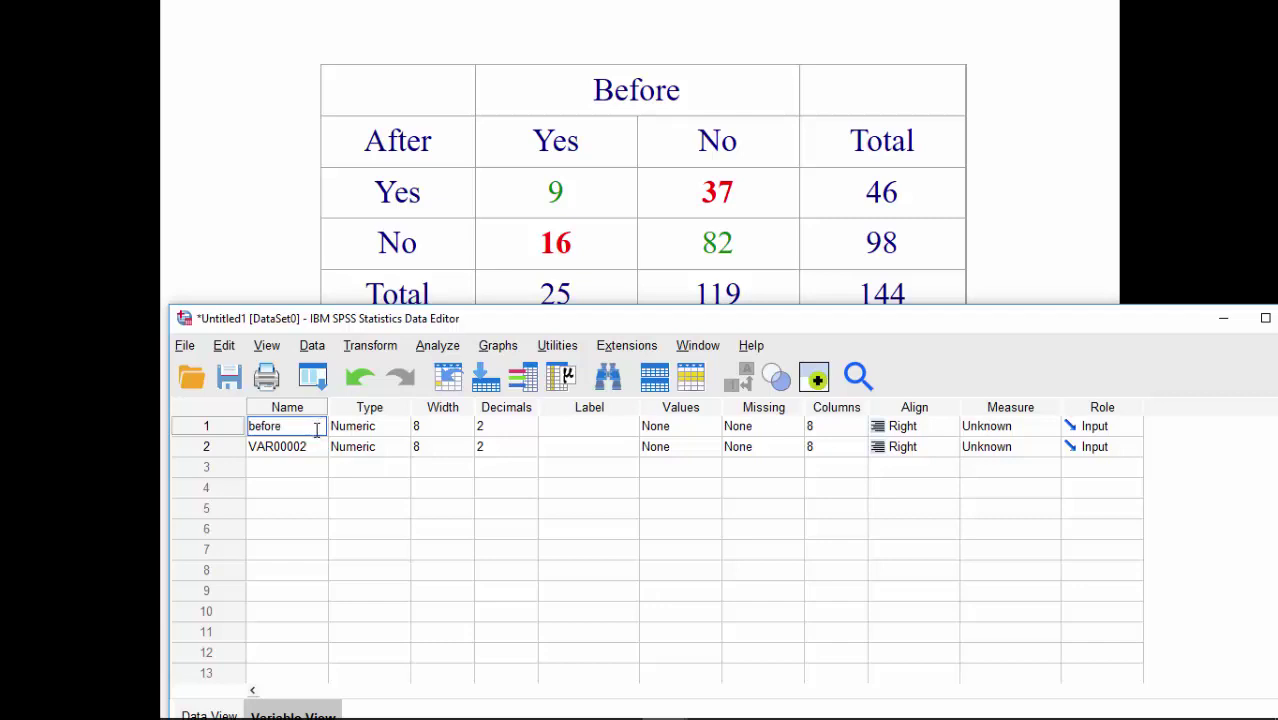
click(313, 451)
text(after)
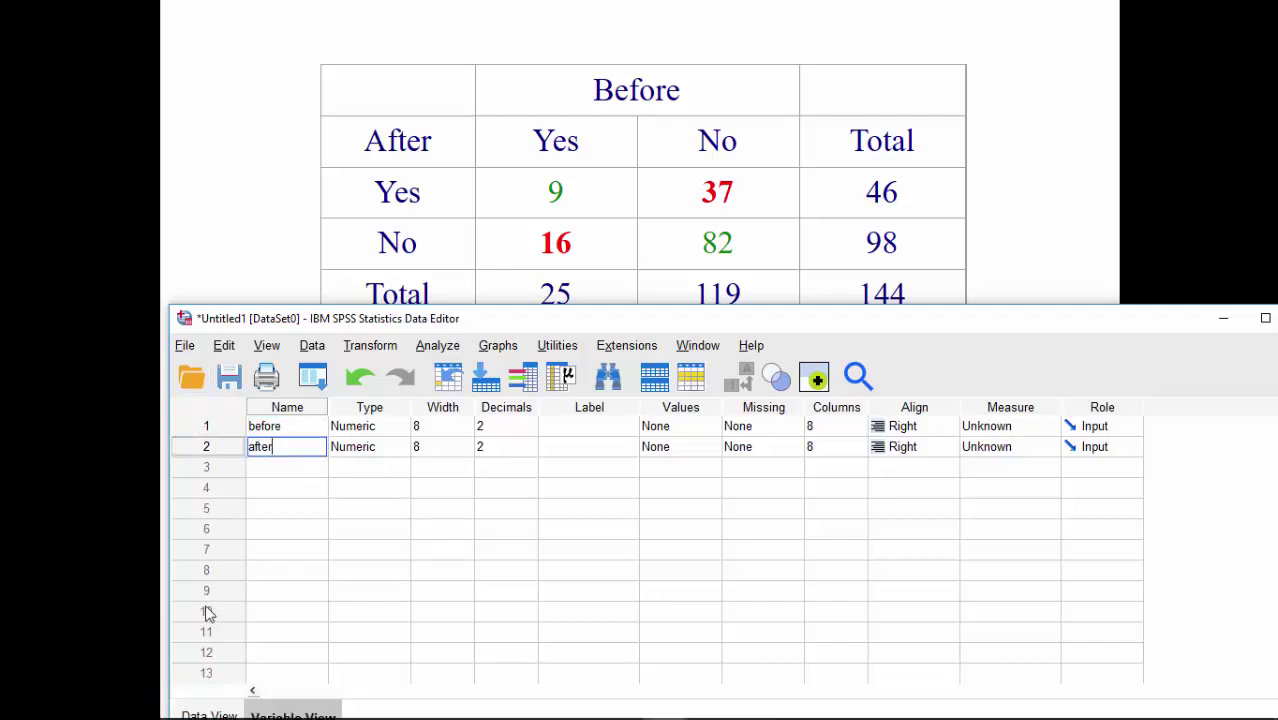
- Enter the cell counts 9, 16, 37 and 82 down the first four rows of a third data column
click(210, 714)
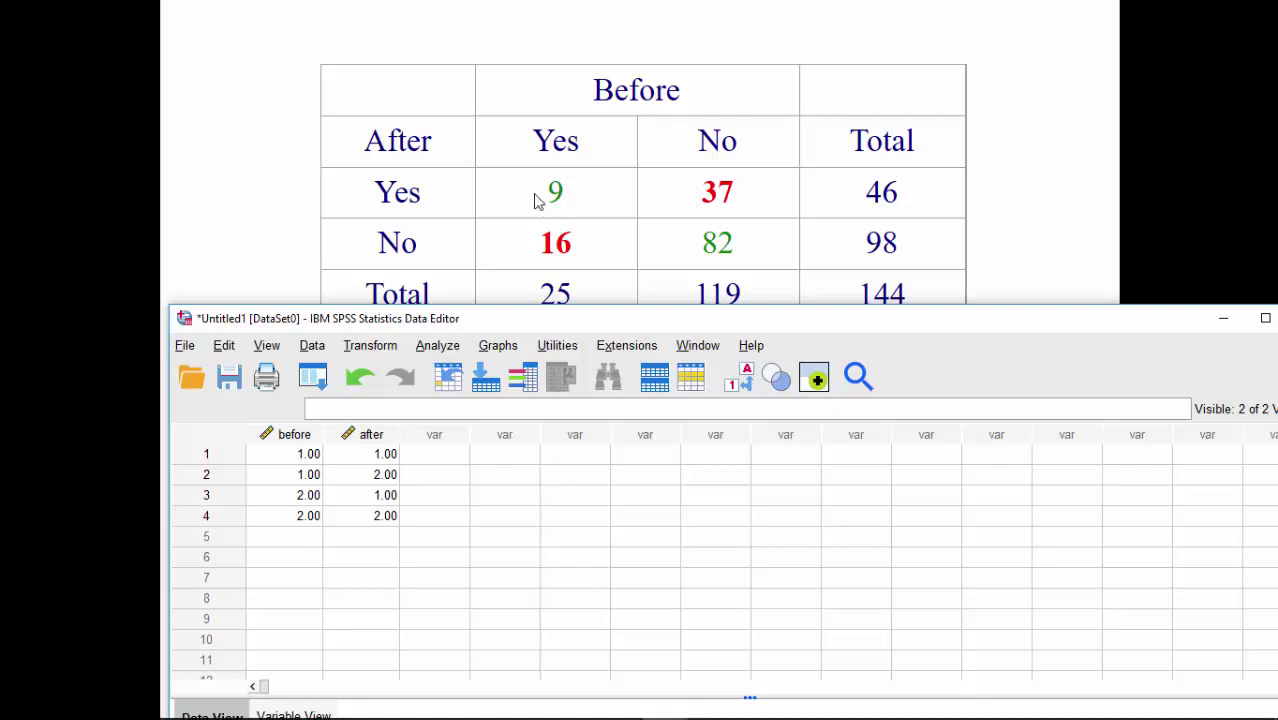
click(446, 455)
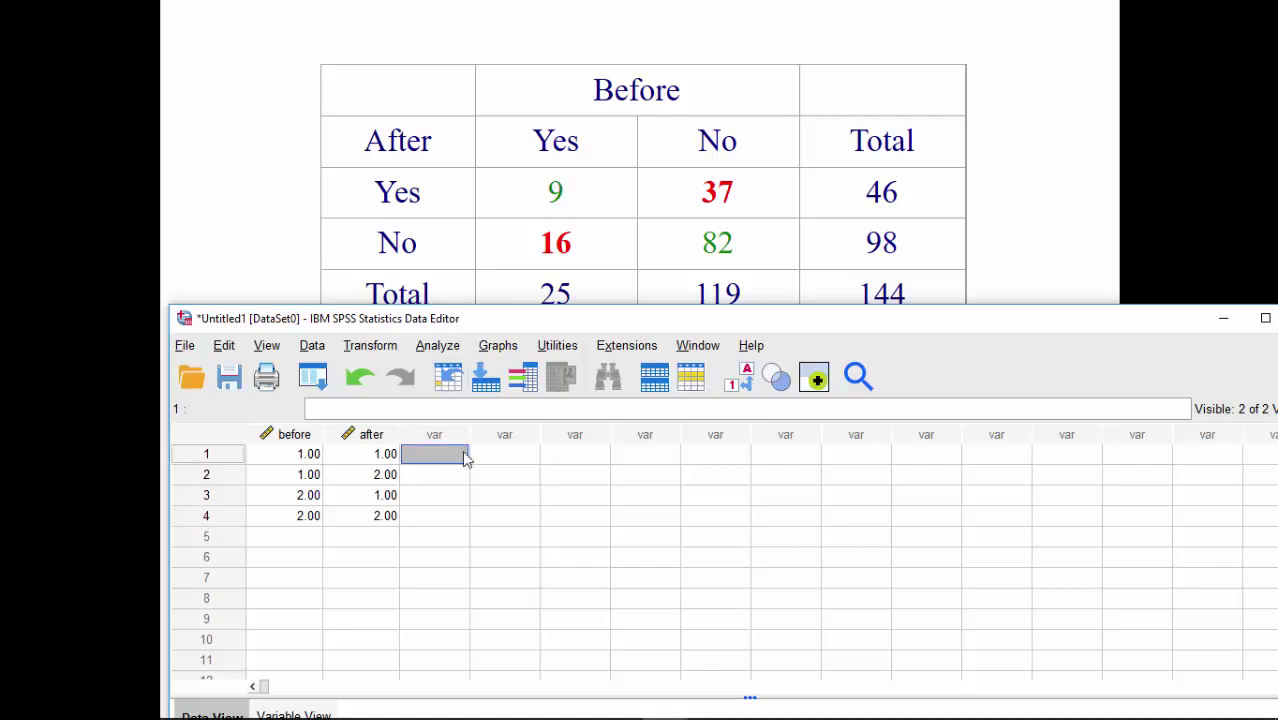
text(9)
click(458, 478)
text(16)
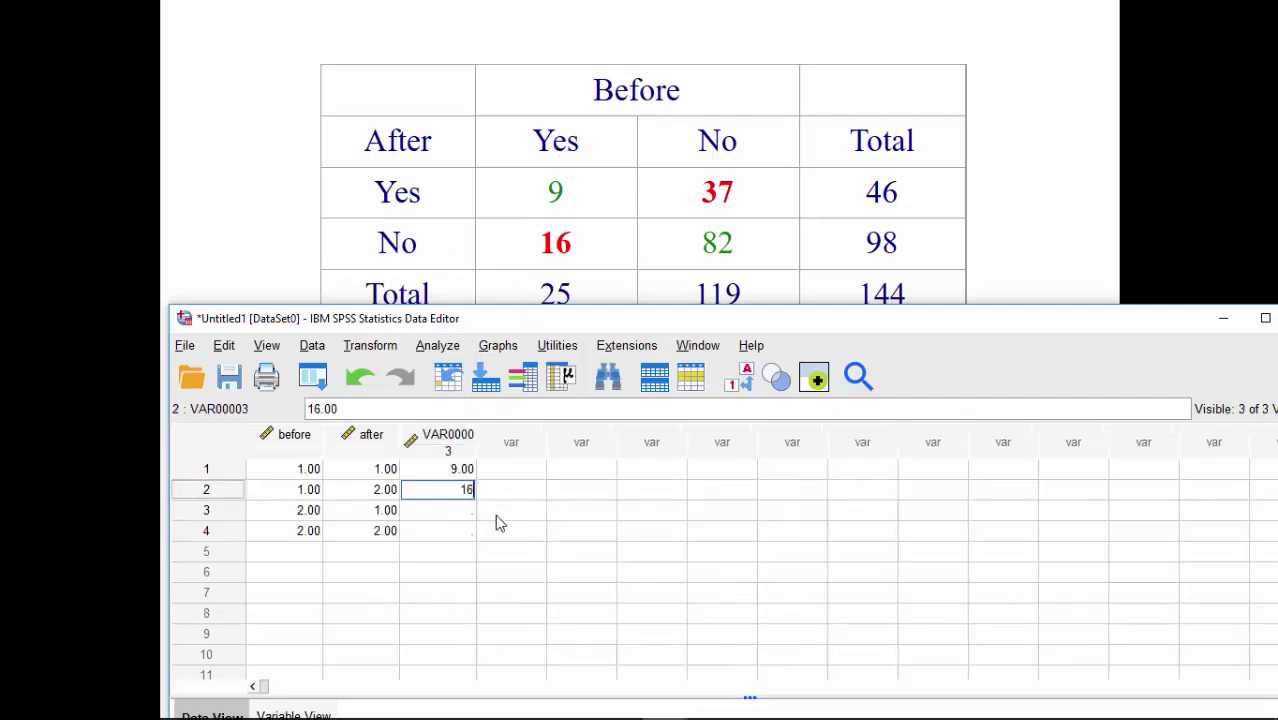
click(456, 512)
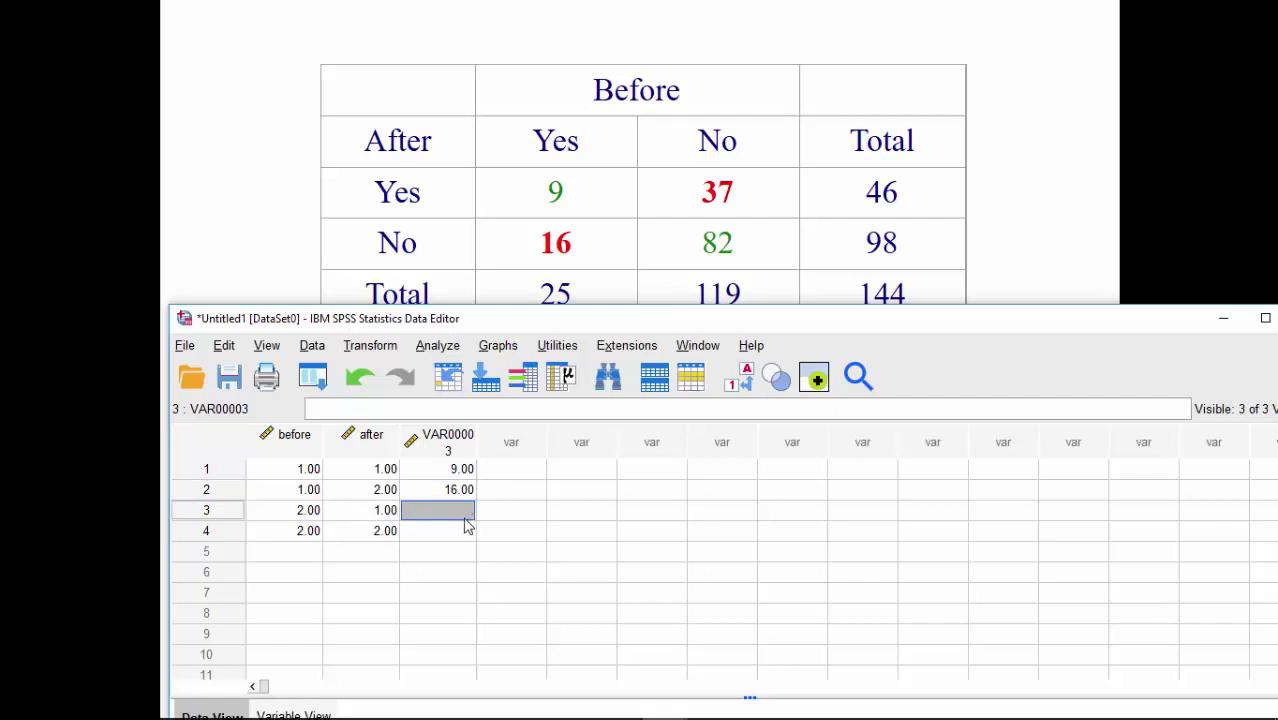
text(37)
key(Return)
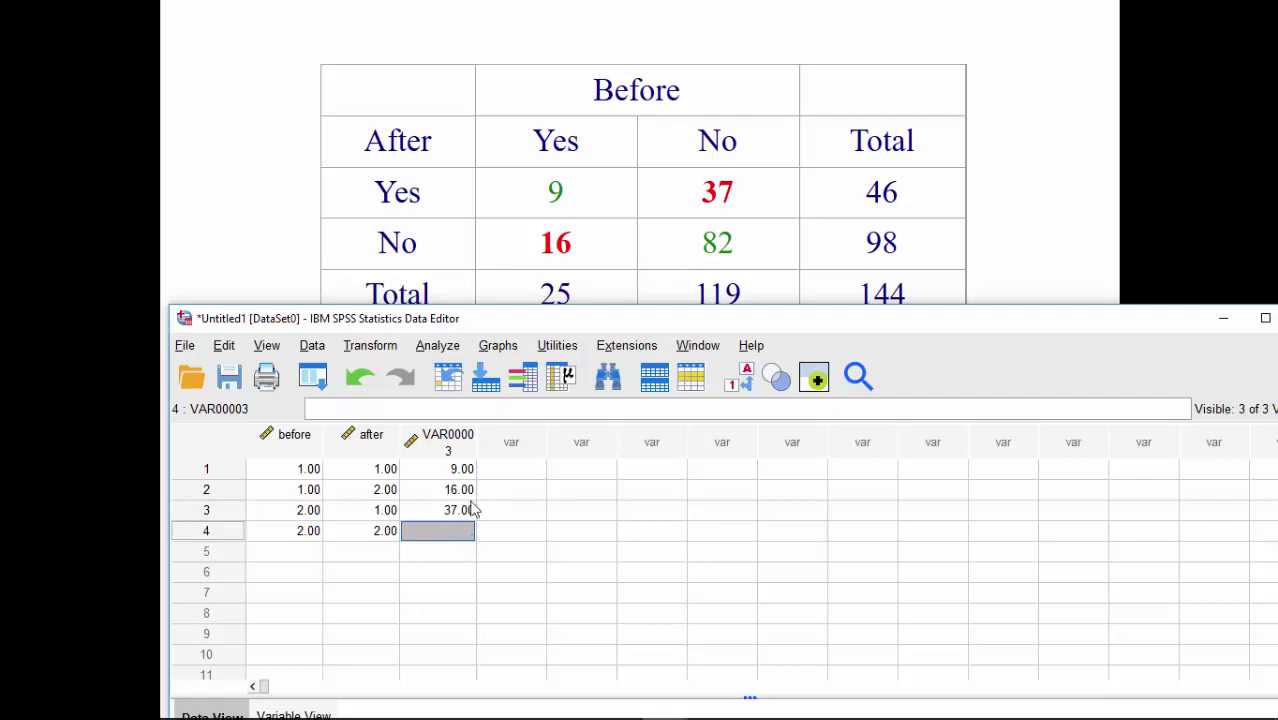
text(82)
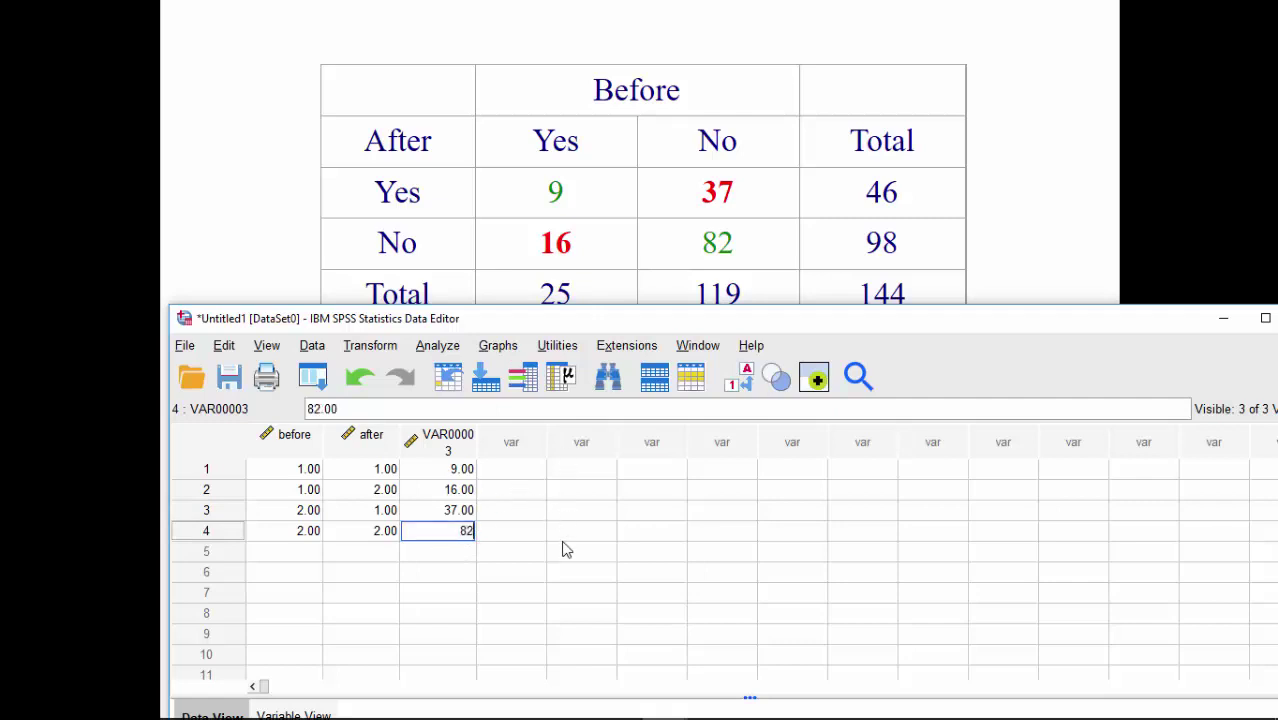
click(407, 514)
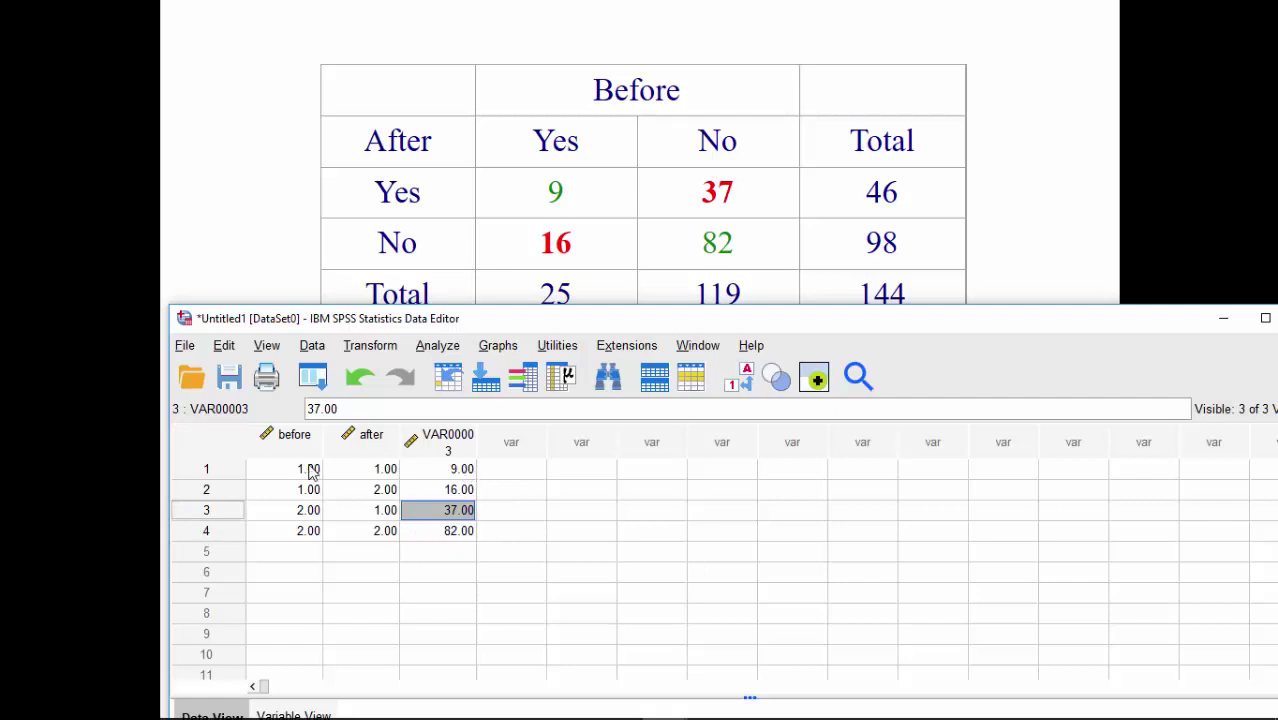
- Rename the third variable as frequency and return to the data grid
click(450, 445)
double_click(450, 445)
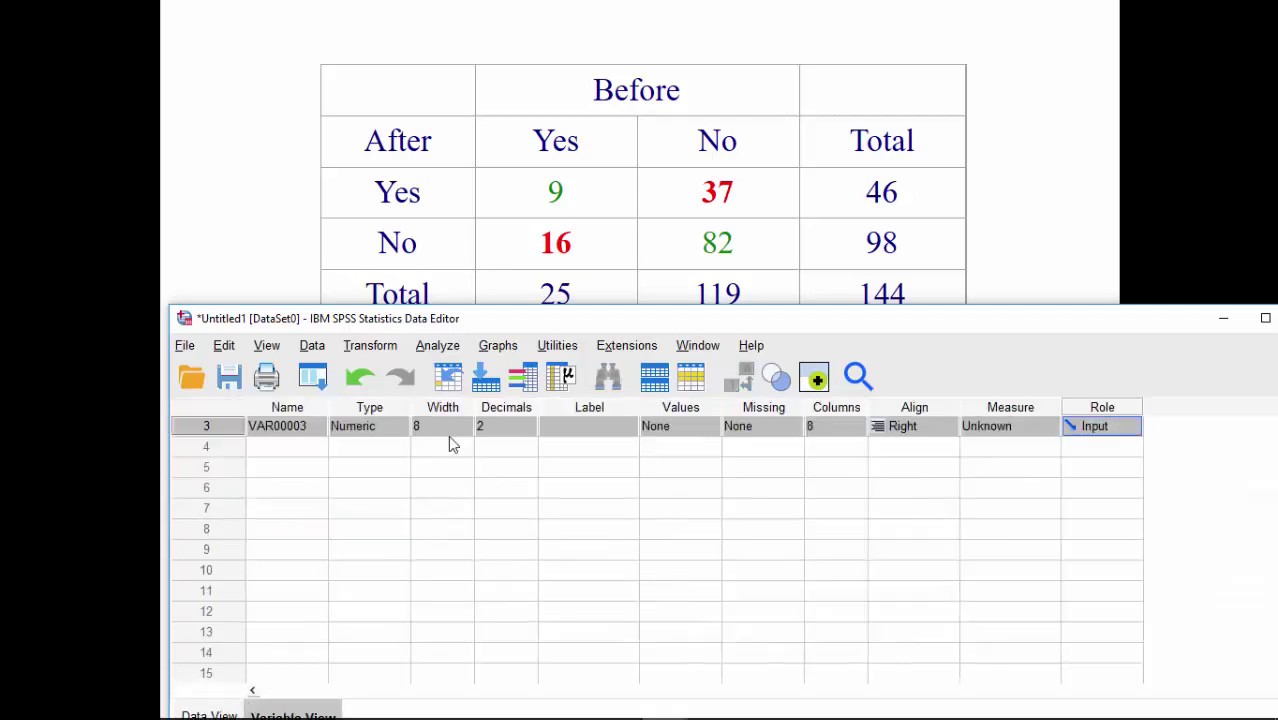
click(280, 426)
double_click(309, 427)
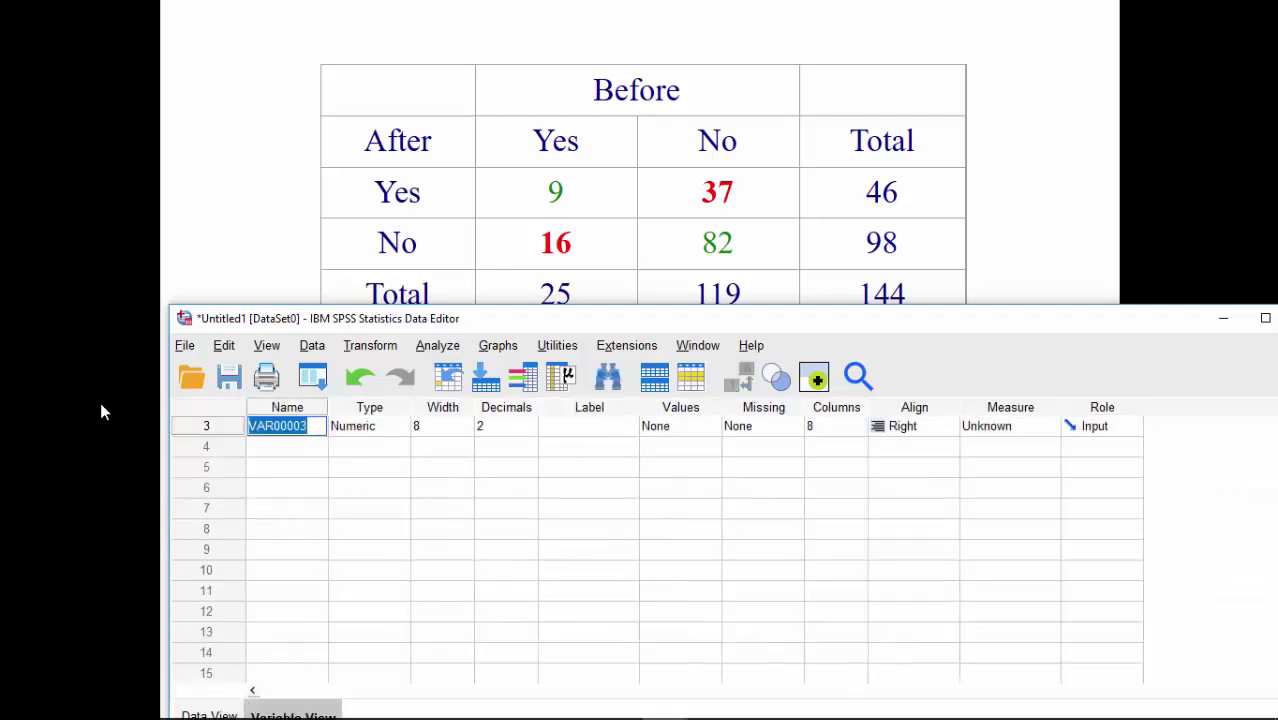
text(frequency)
click(209, 714)
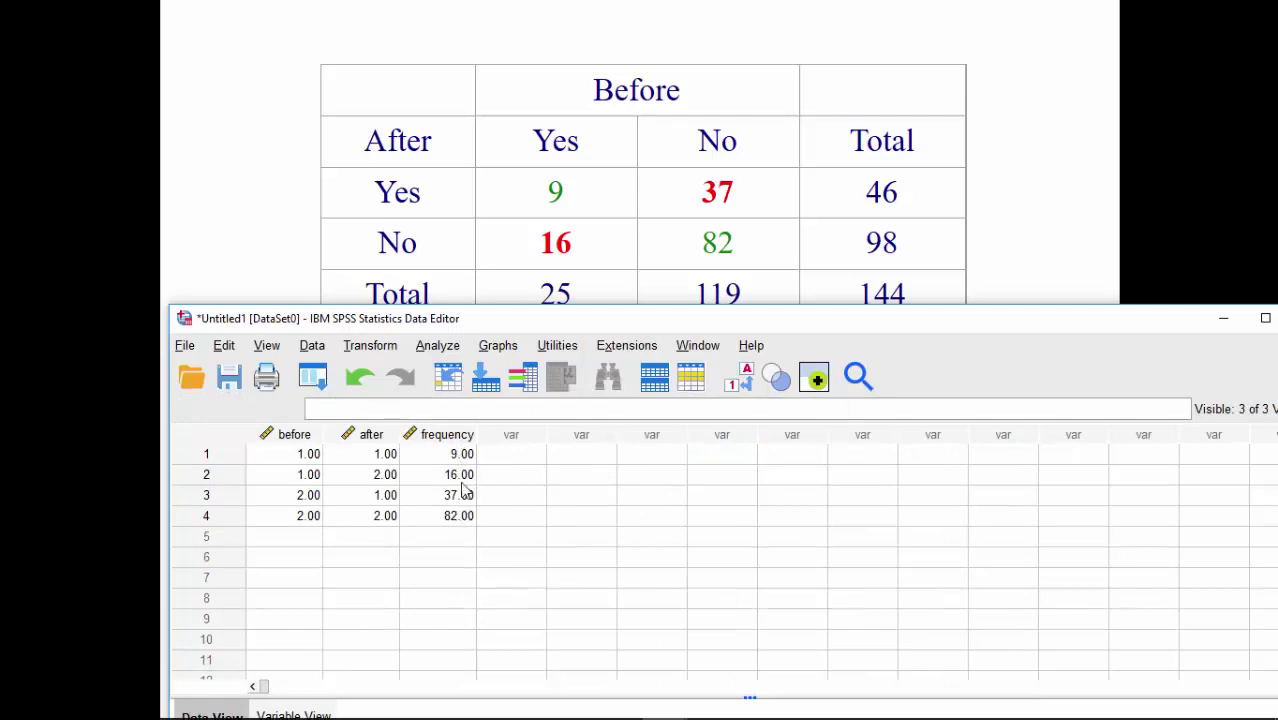
- Weight the cases using frequency as the frequency variable
click(320, 350)
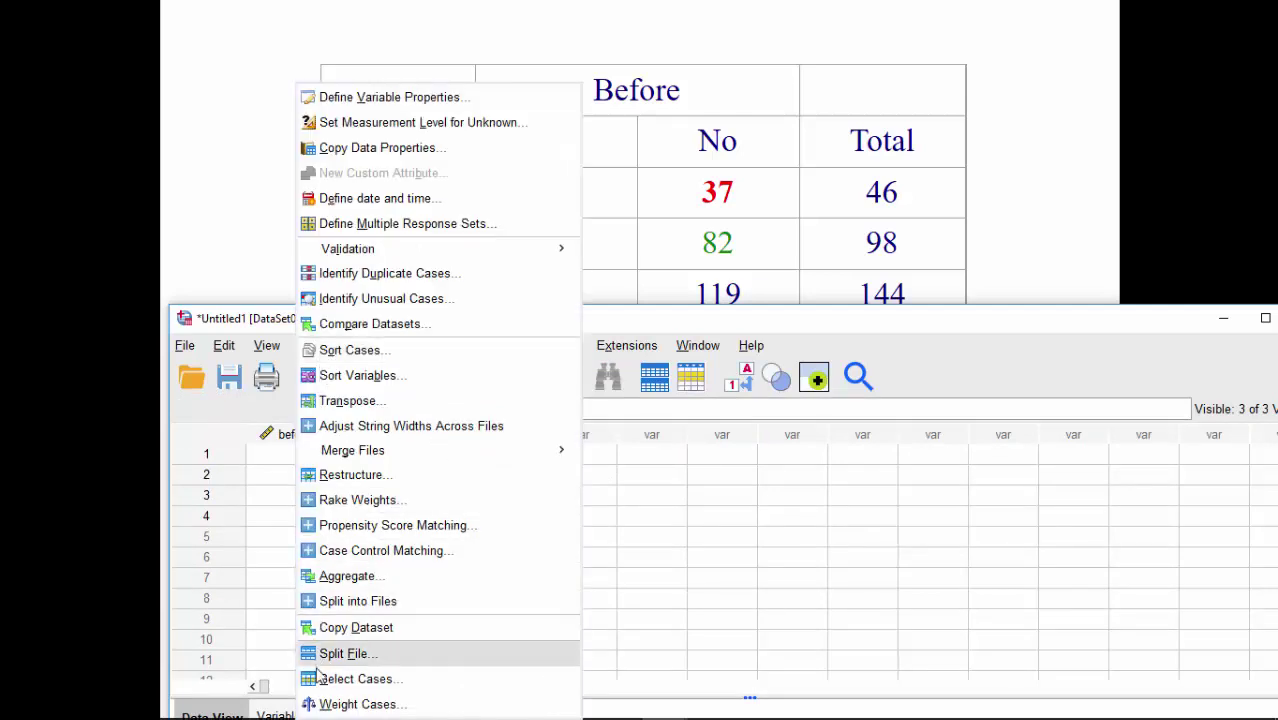
click(357, 703)
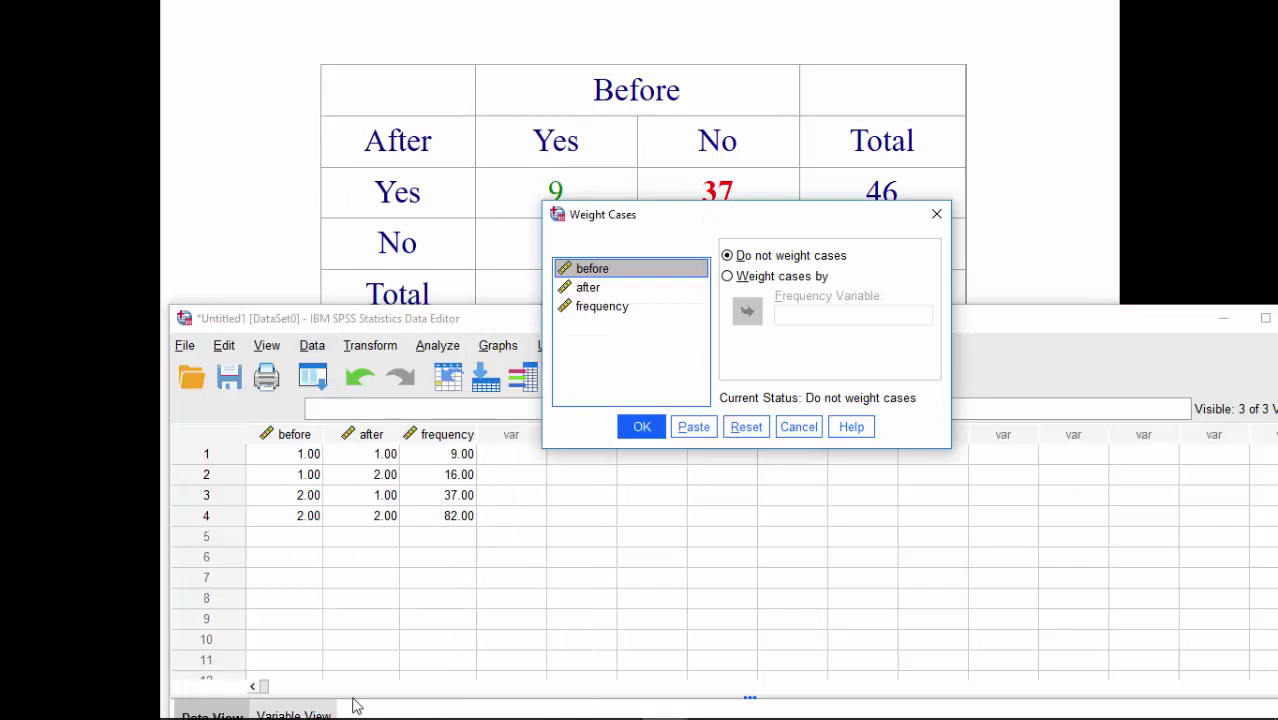
click(615, 309)
click(729, 277)
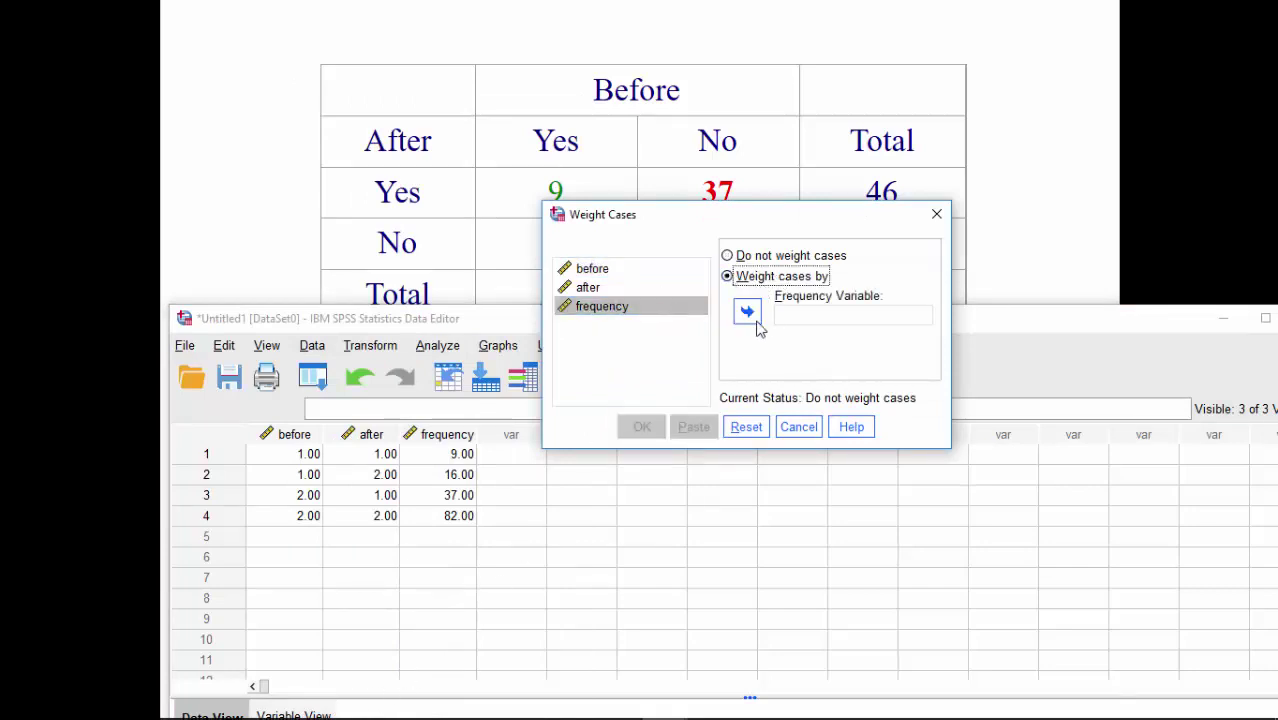
click(750, 316)
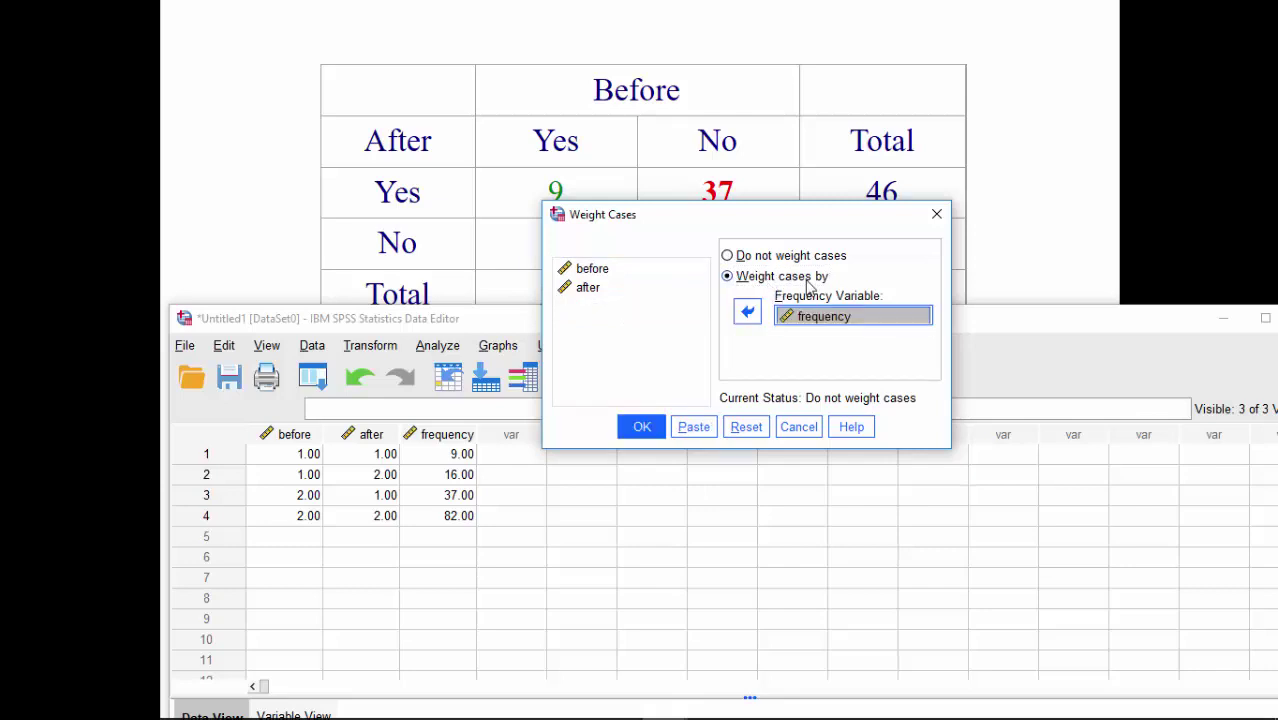
click(641, 427)
click(374, 72)
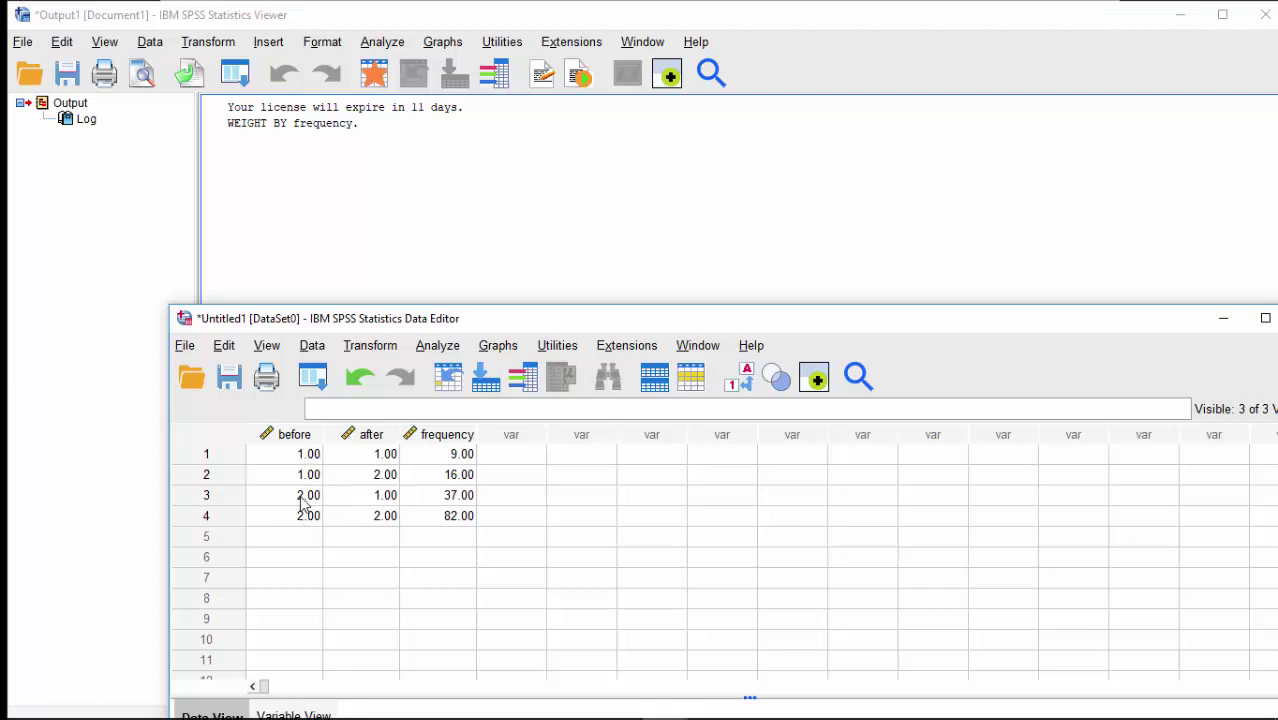
- Define value labels for the before variable: 1 = Yes and 2 = No
click(293, 712)
scroll(686, 478, up, 1)
click(718, 426)
click(718, 426)
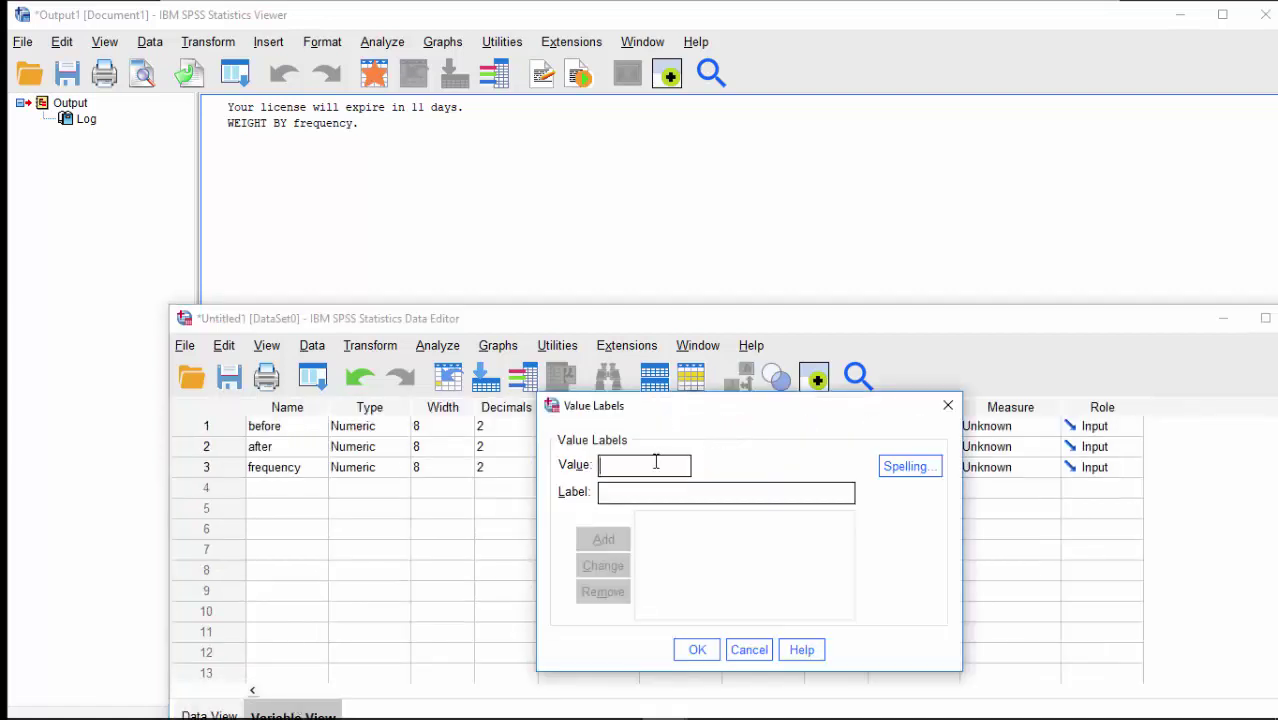
text(Yes)
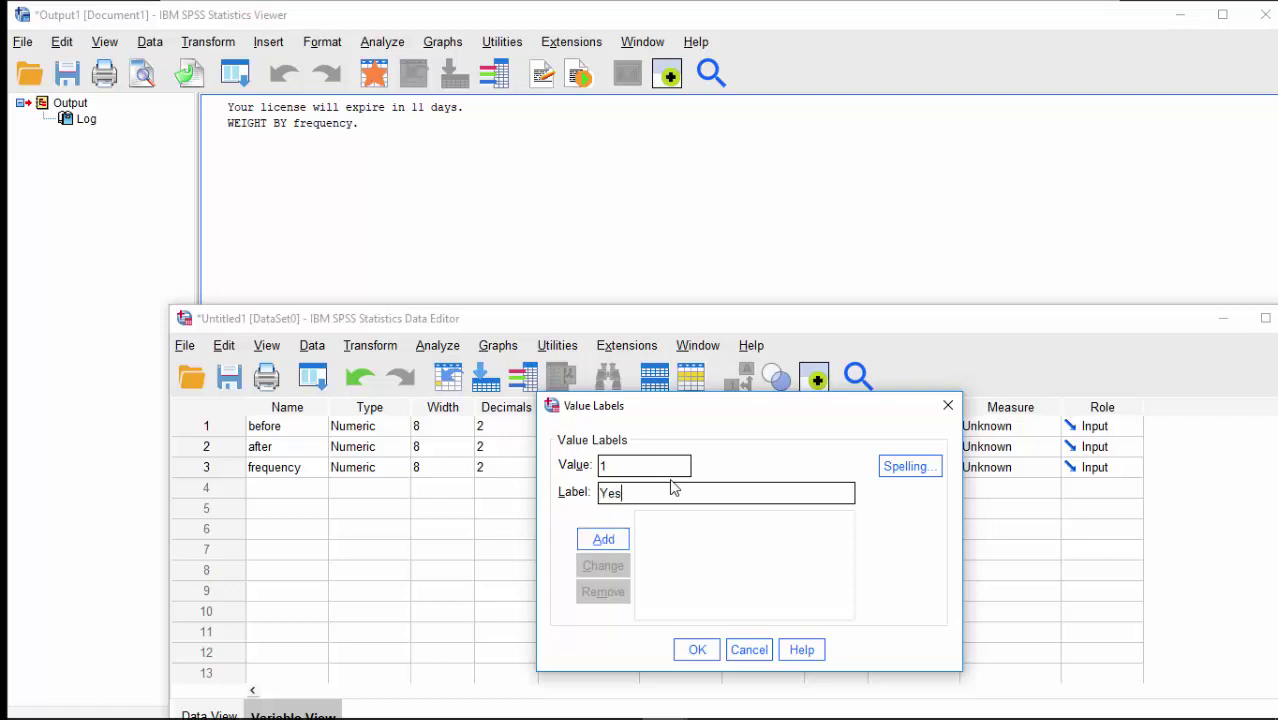
click(604, 539)
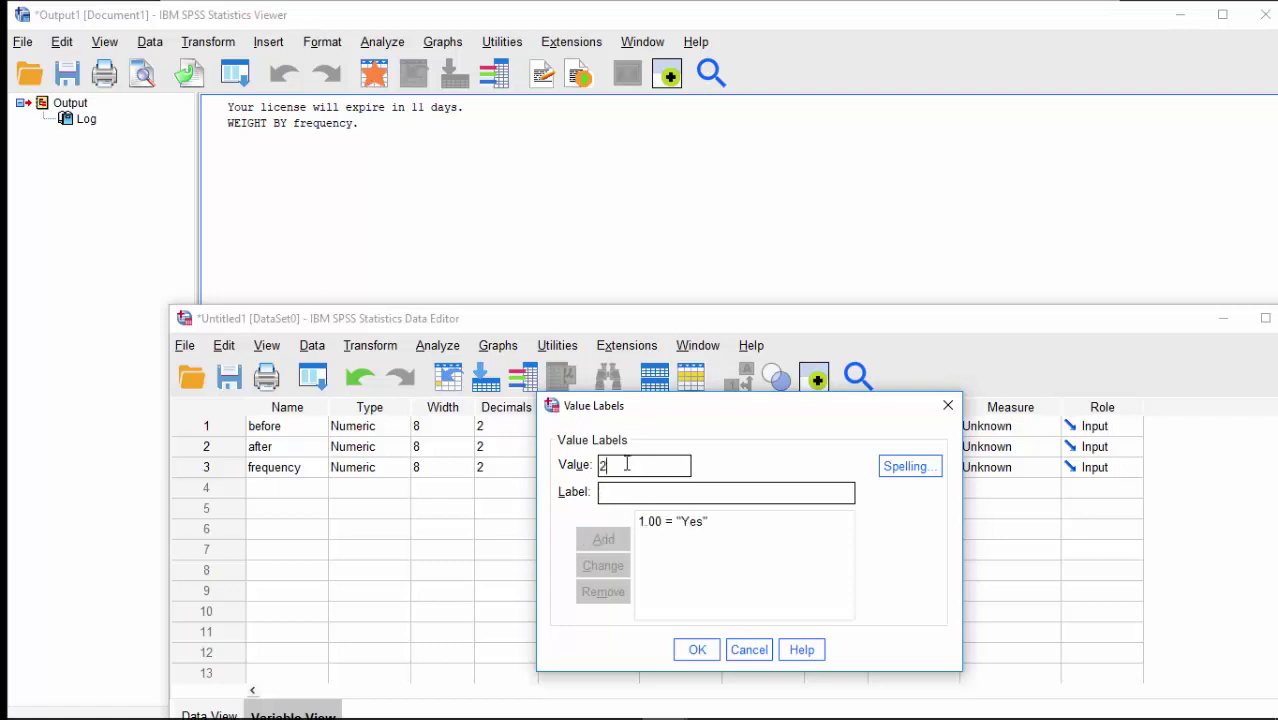
text(No)
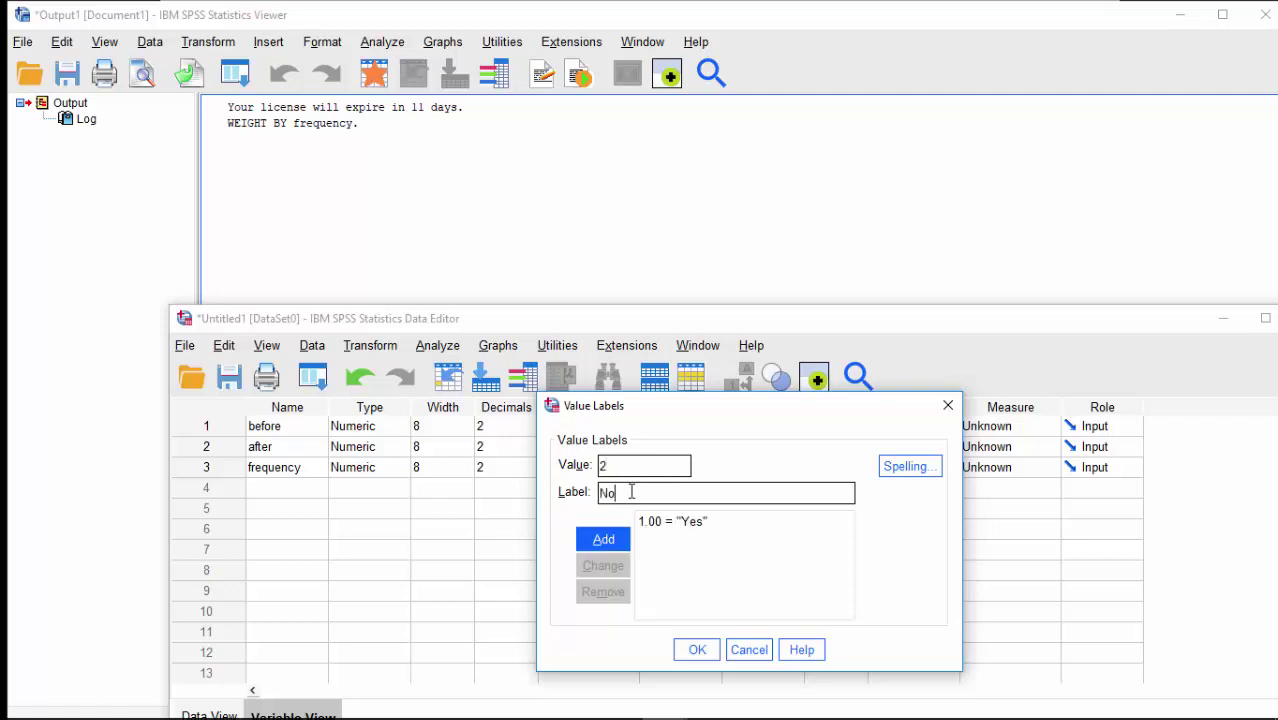
click(615, 540)
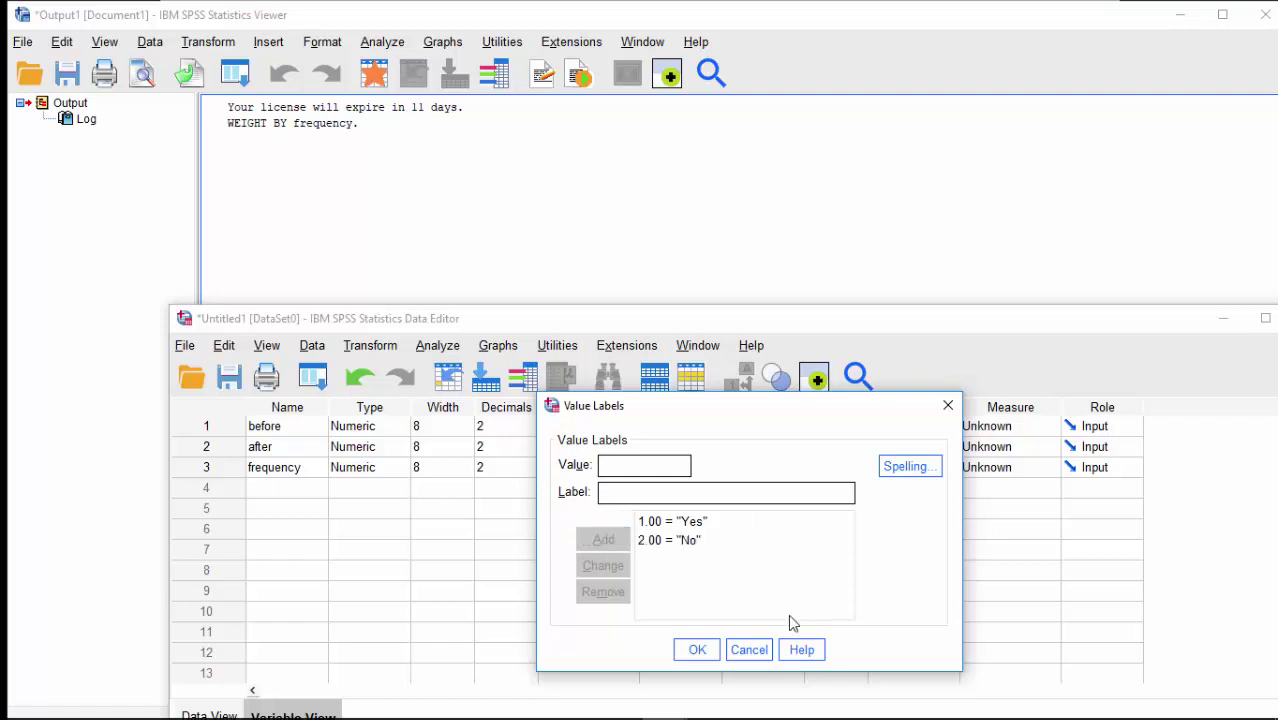
click(697, 650)
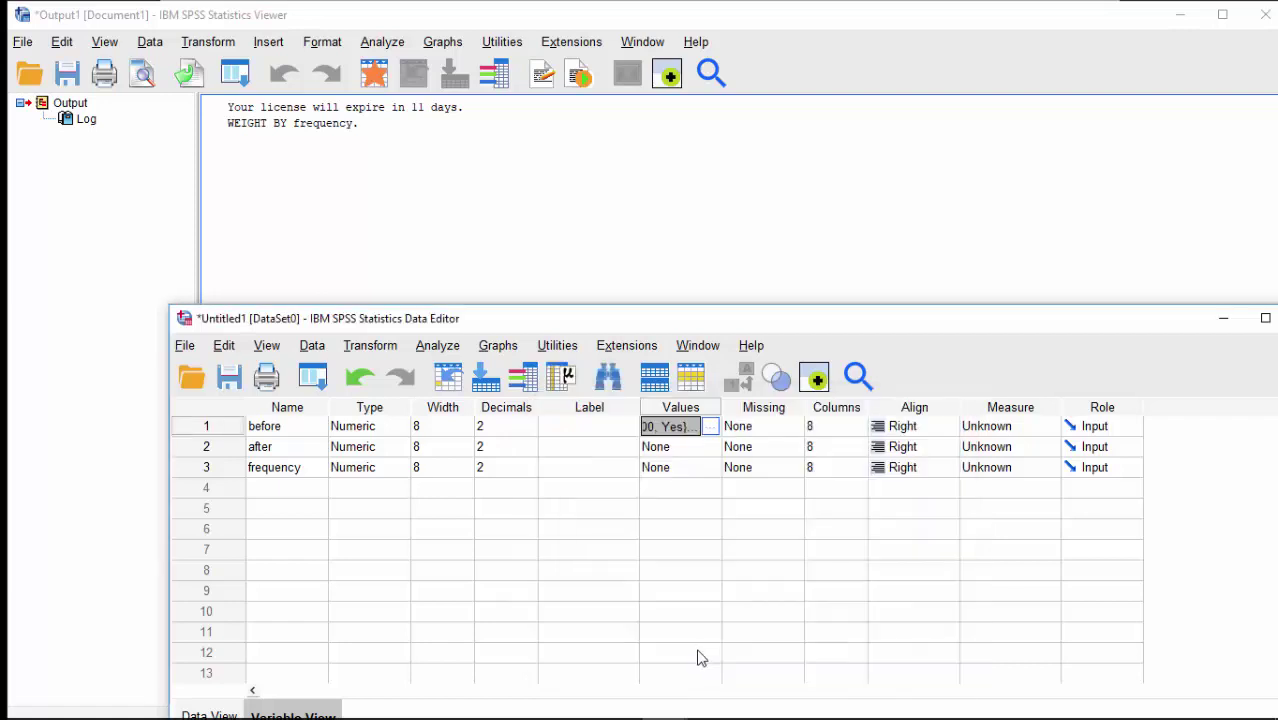
- Copy the value labels of the before variable to the after variable
right_click(688, 427)
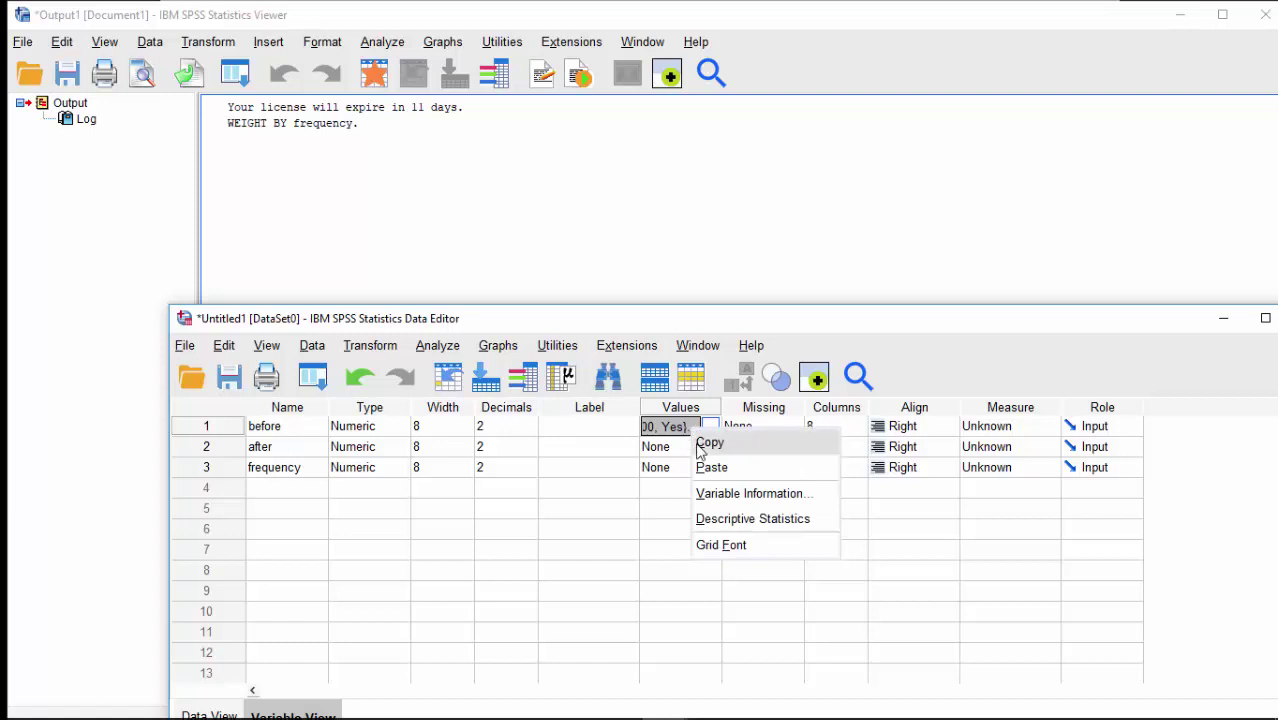
click(688, 445)
right_click(686, 450)
click(699, 484)
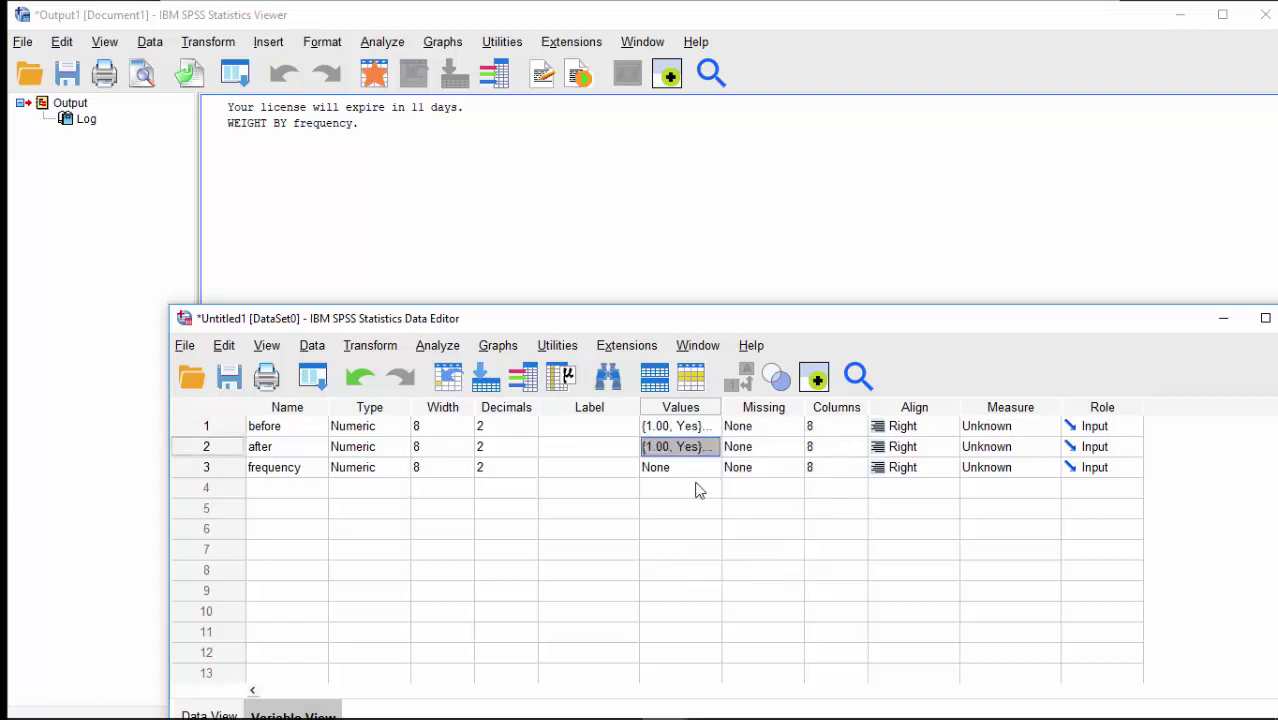
- Return to the data grid and check the Yes/No value labels against the numeric codes by toggling the label display on and off
click(213, 712)
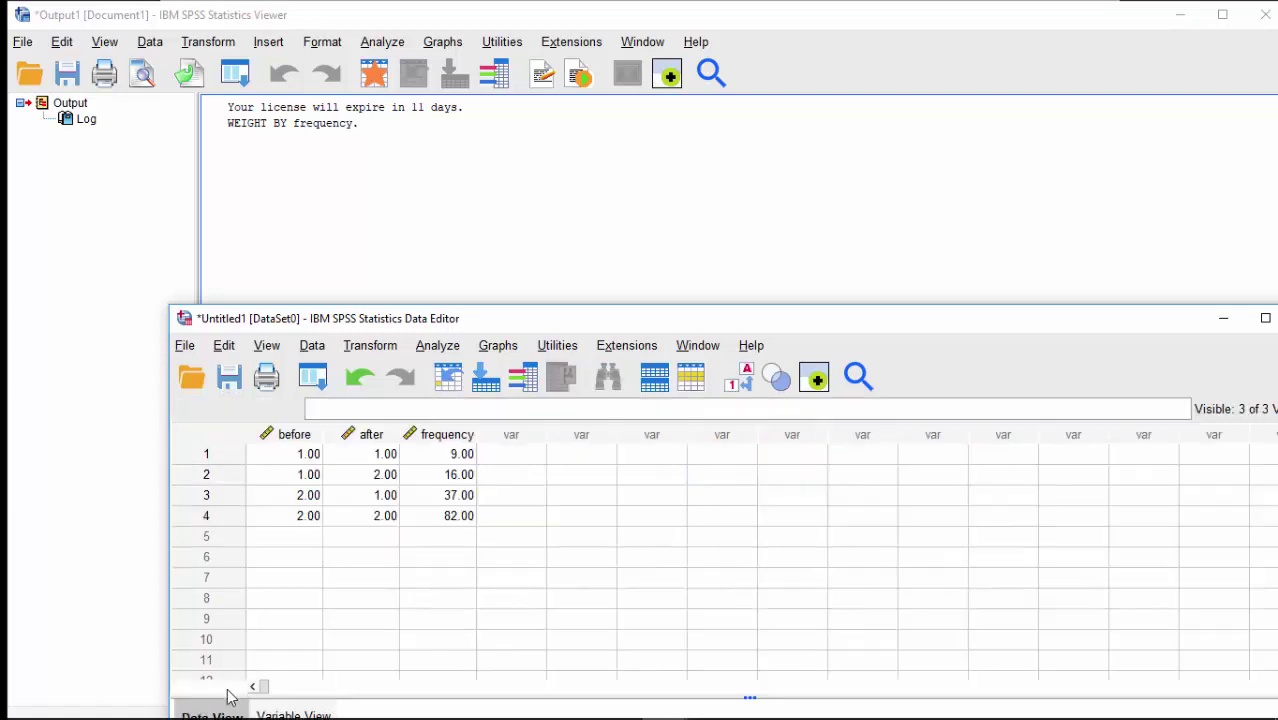
click(748, 383)
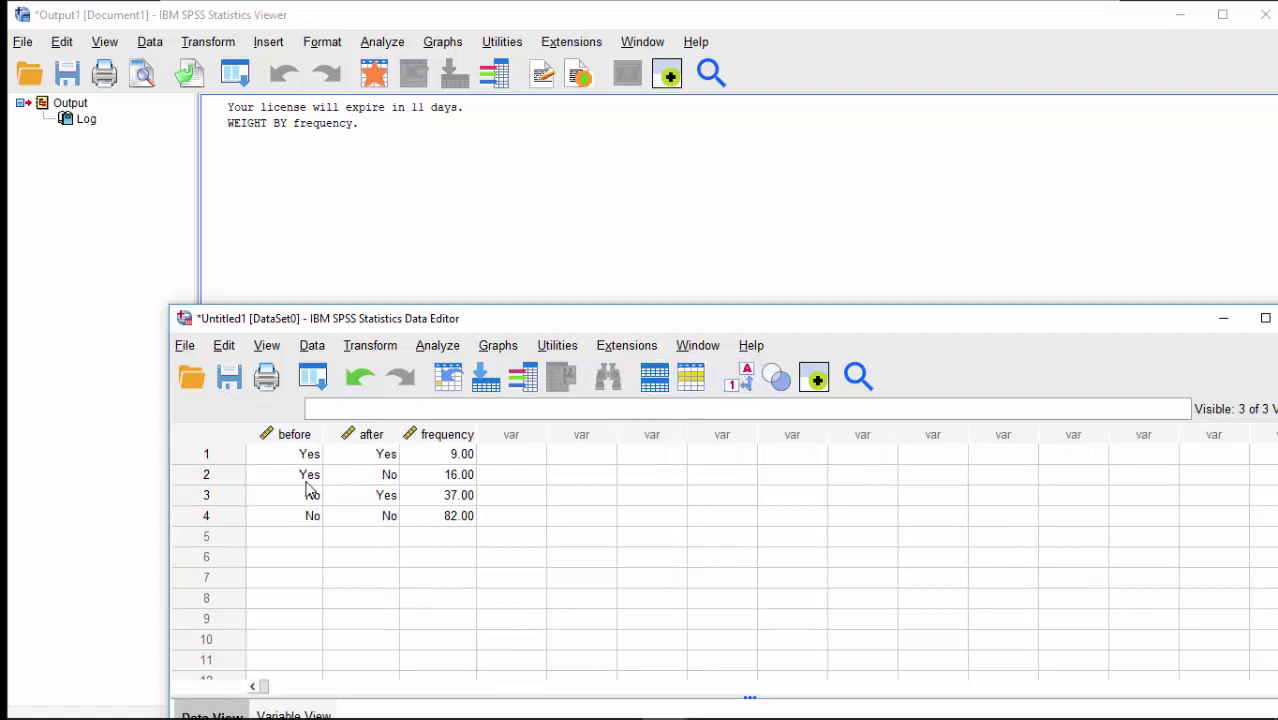
click(740, 385)
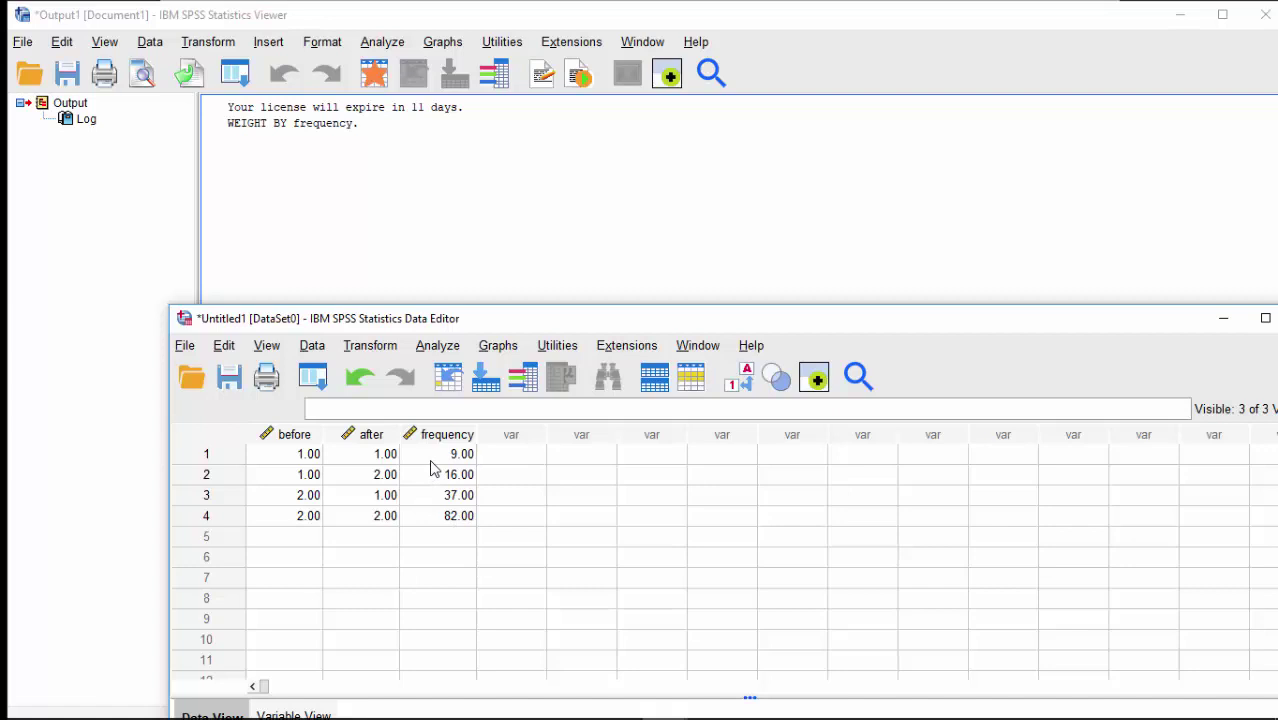
- Set up a Crosstabs analysis with after as the row variable and before as the column variable
click(443, 349)
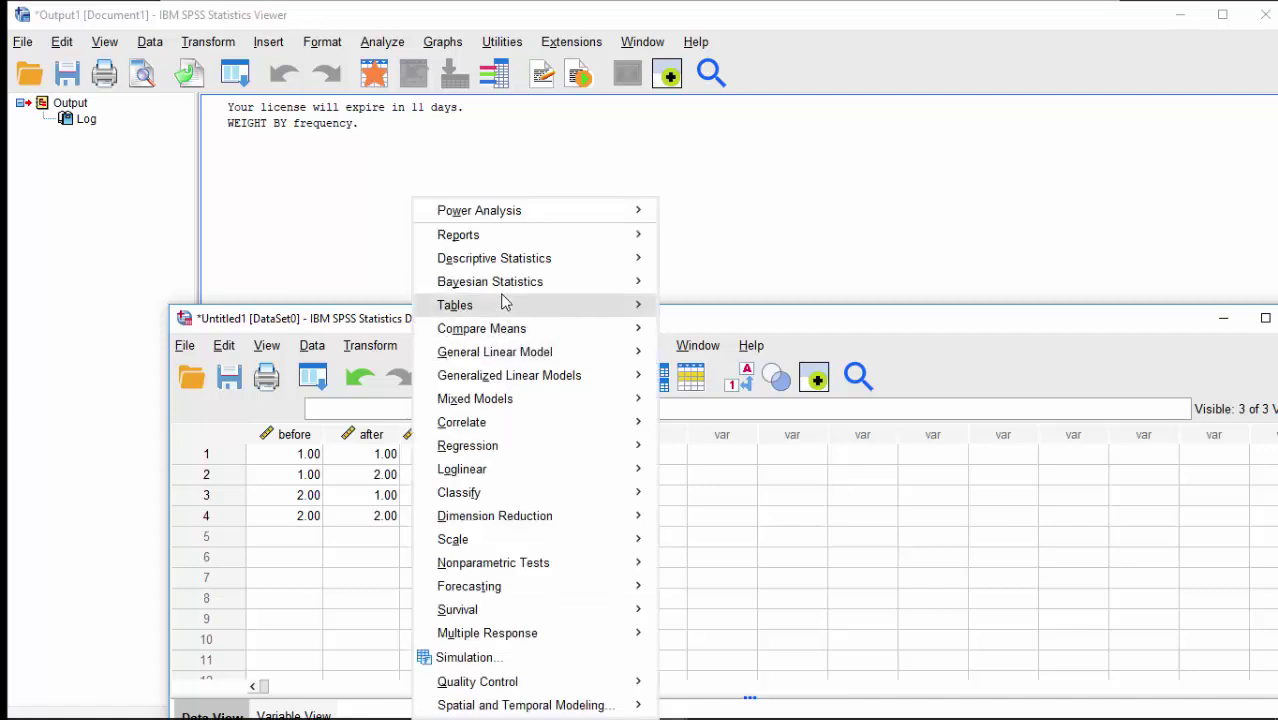
mouse_move(536, 262)
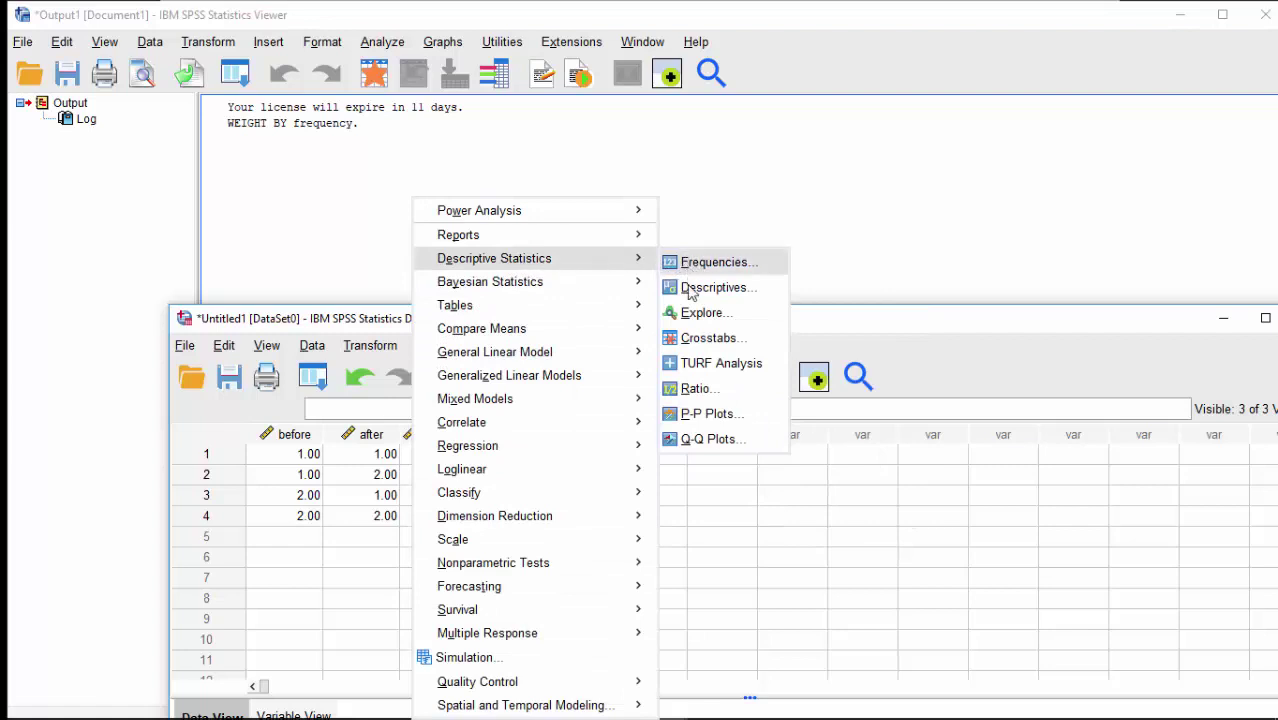
click(689, 338)
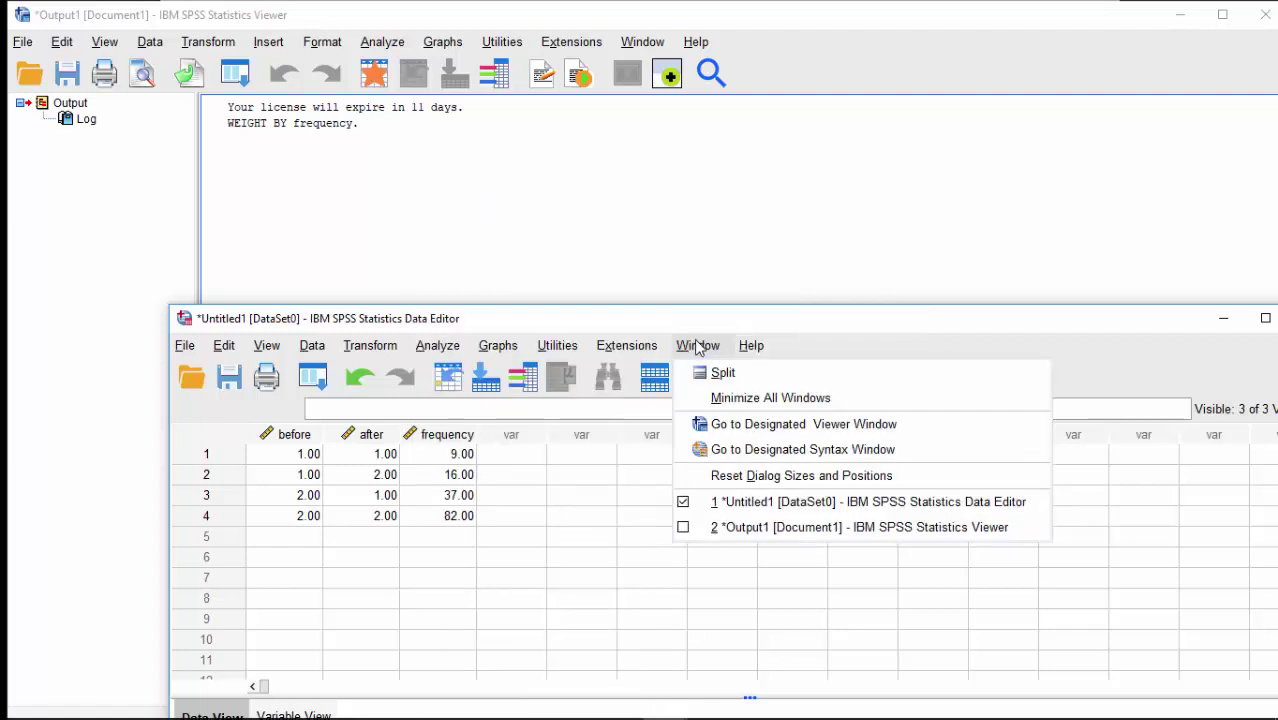
mouse_move(437, 345)
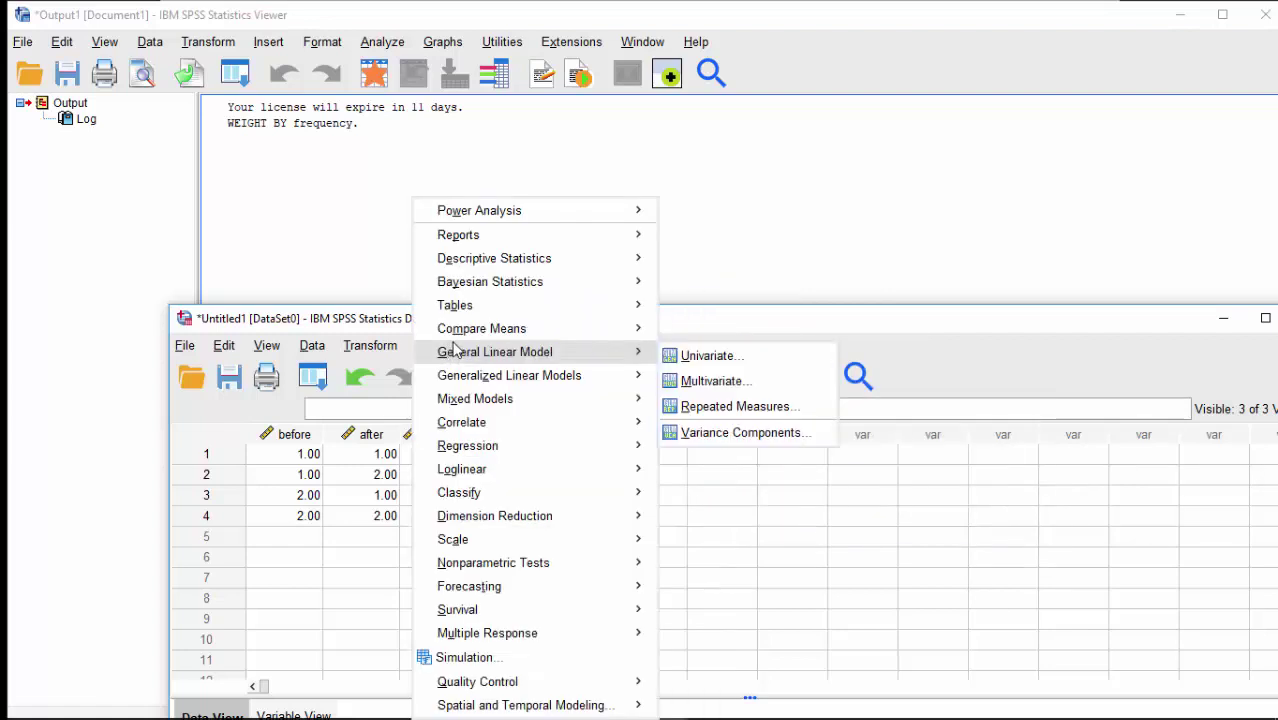
mouse_move(466, 259)
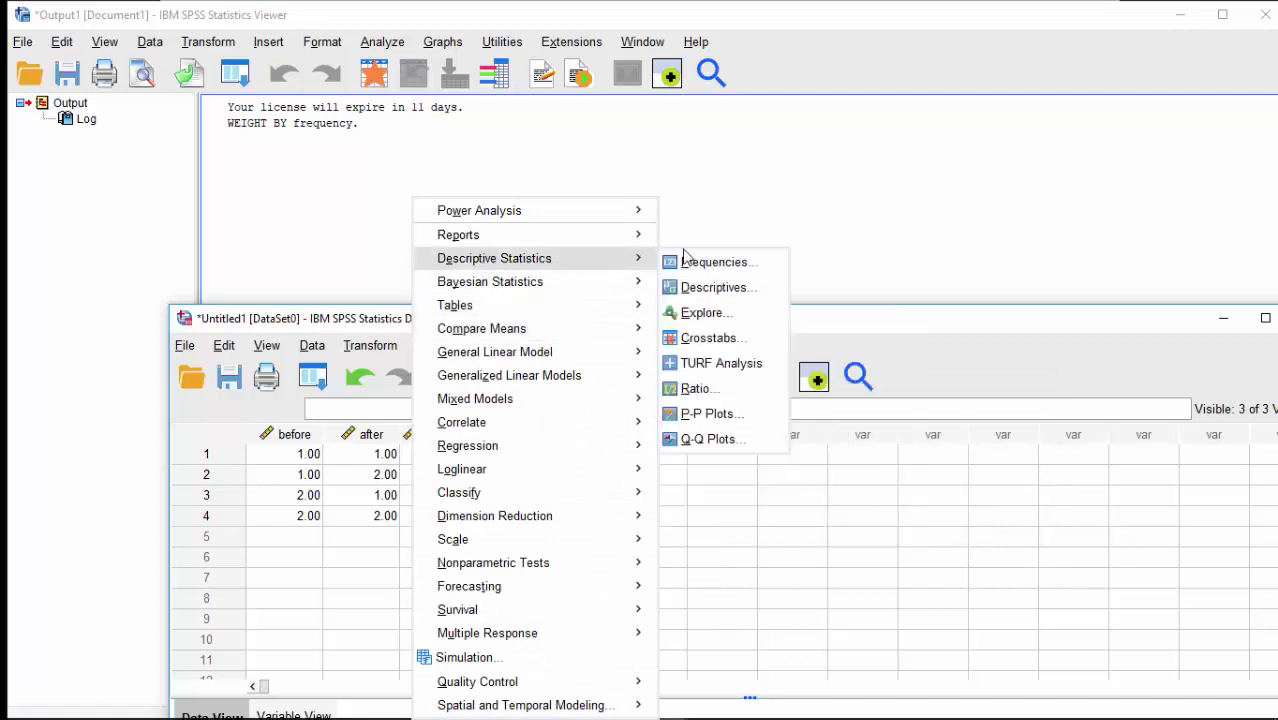
click(684, 338)
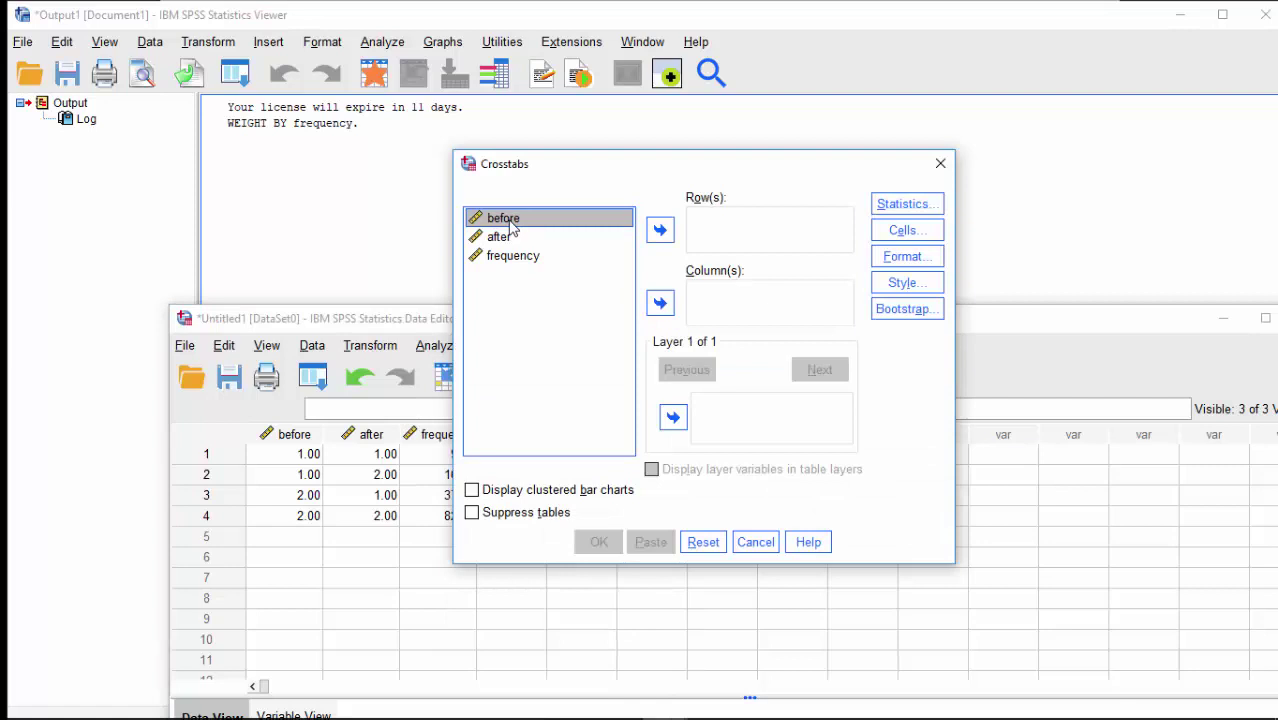
click(659, 305)
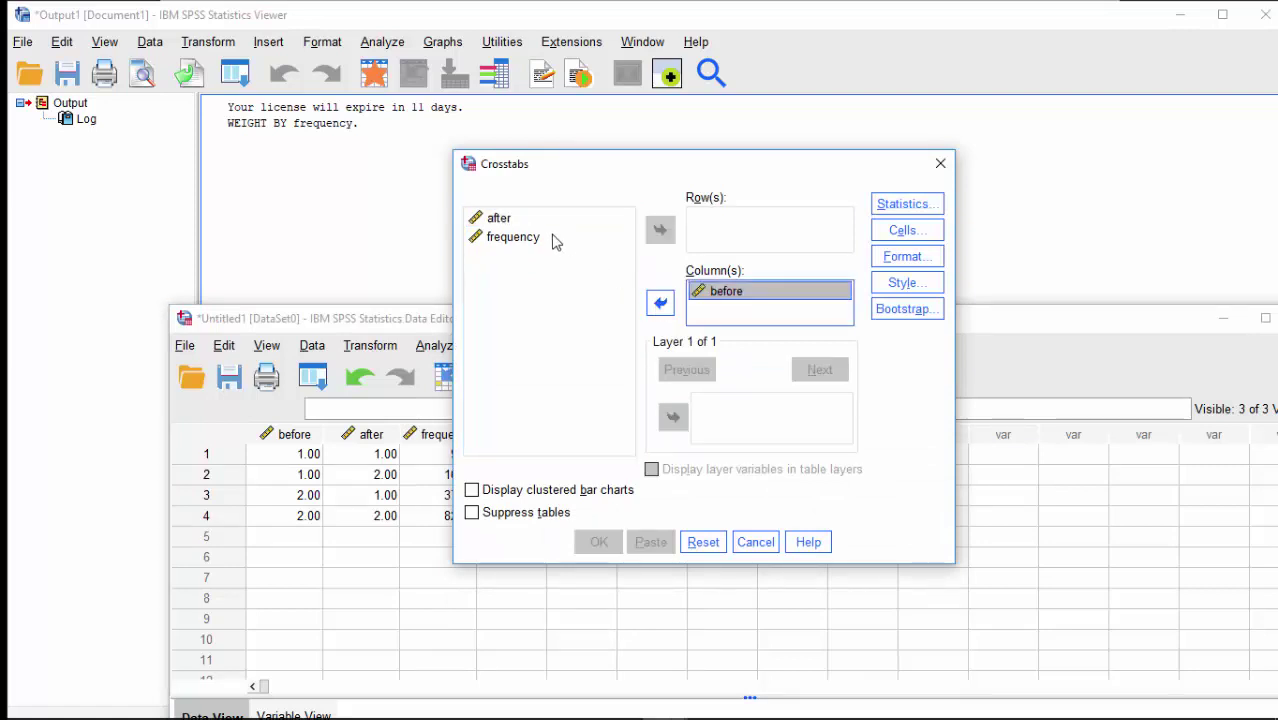
click(505, 219)
click(659, 230)
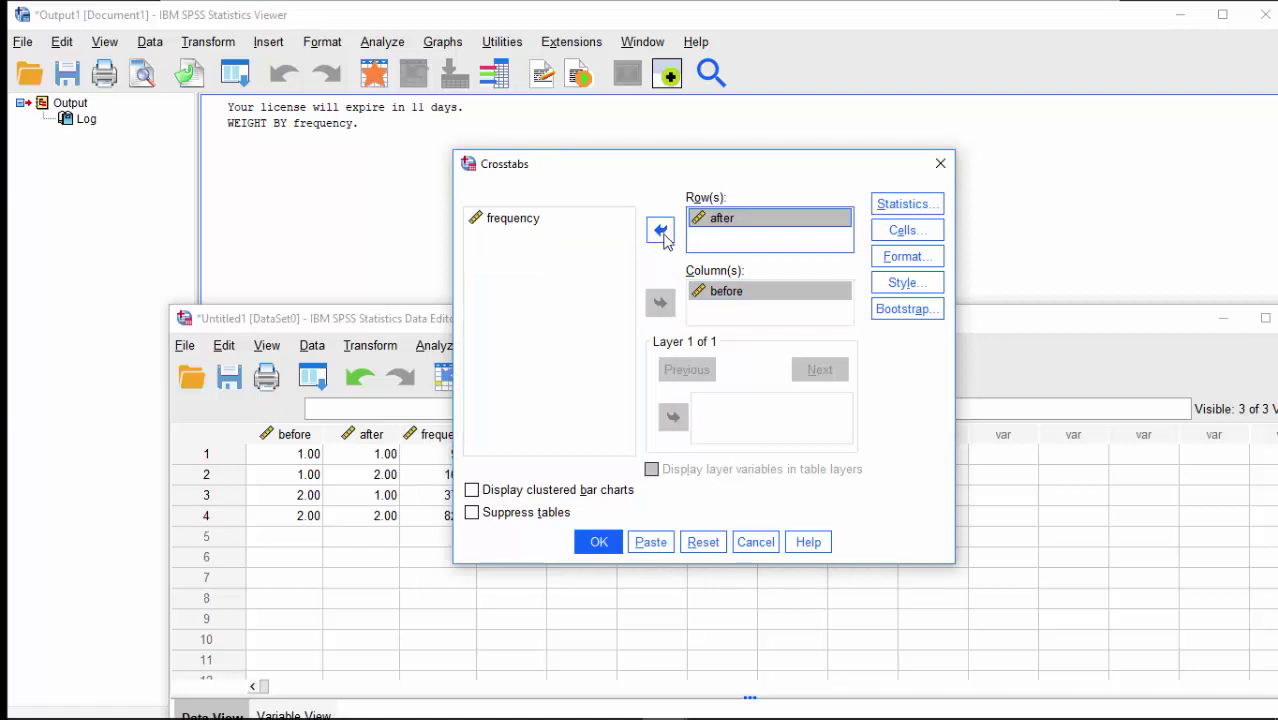
- Add the McNemar statistic to the crosstab and run the analysis
click(910, 205)
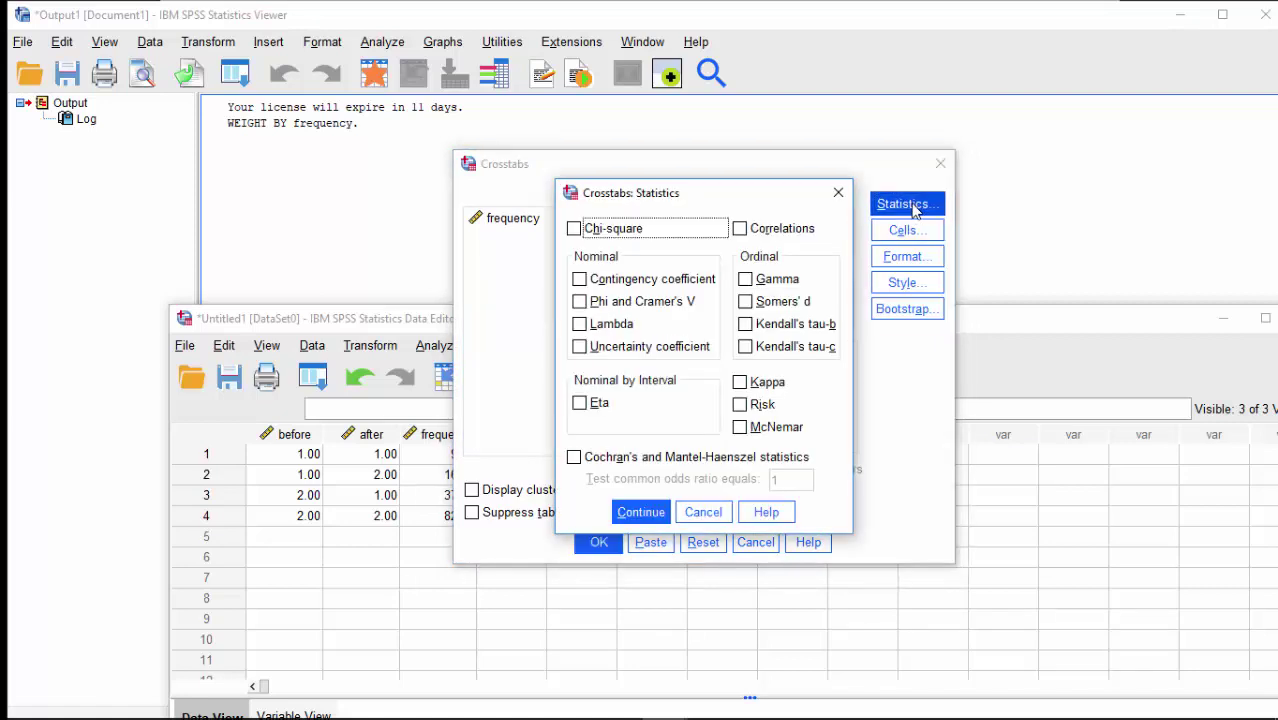
click(741, 429)
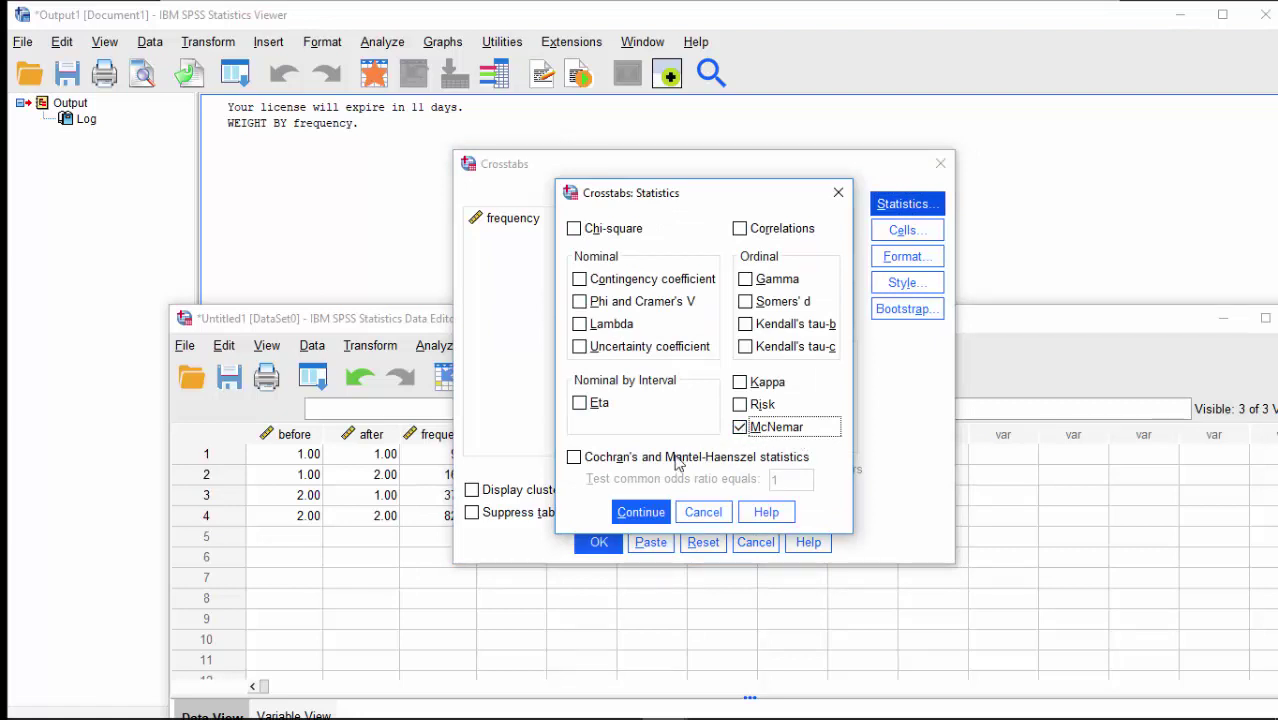
click(640, 514)
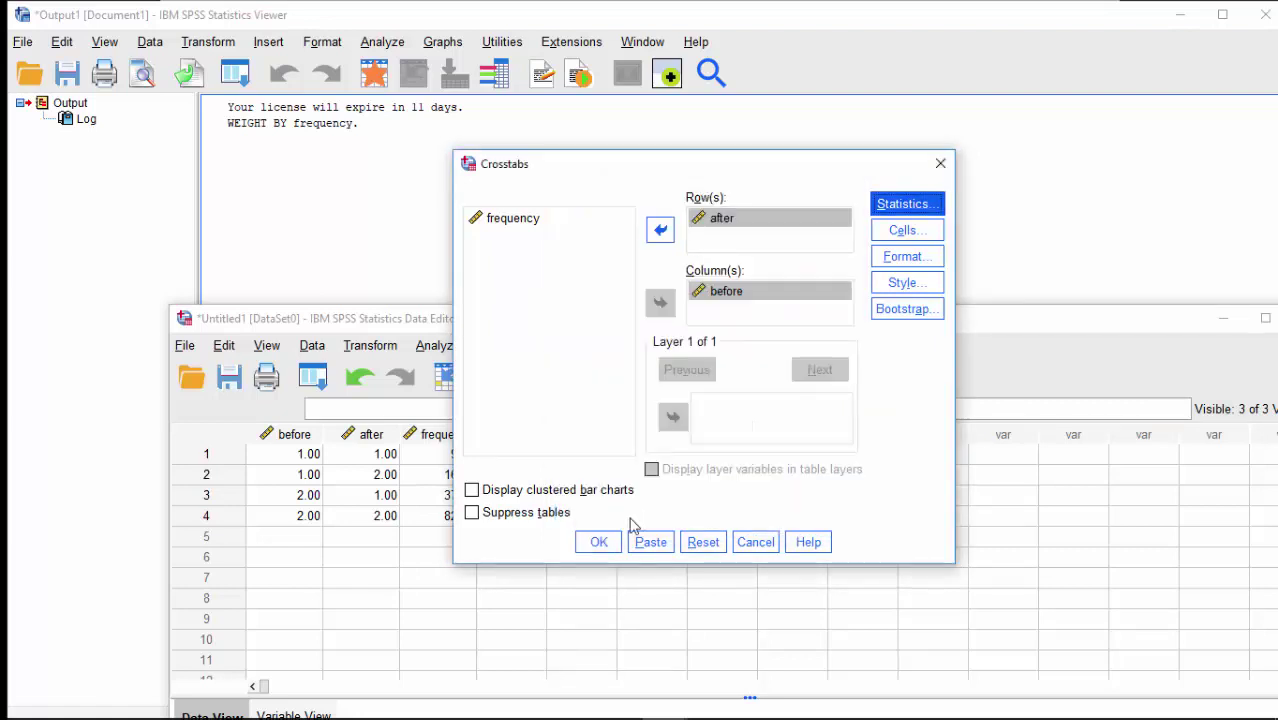
click(598, 542)
- Examine the after-by-before crosstabulation and the significance of the McNemar test in the output
click(465, 492)
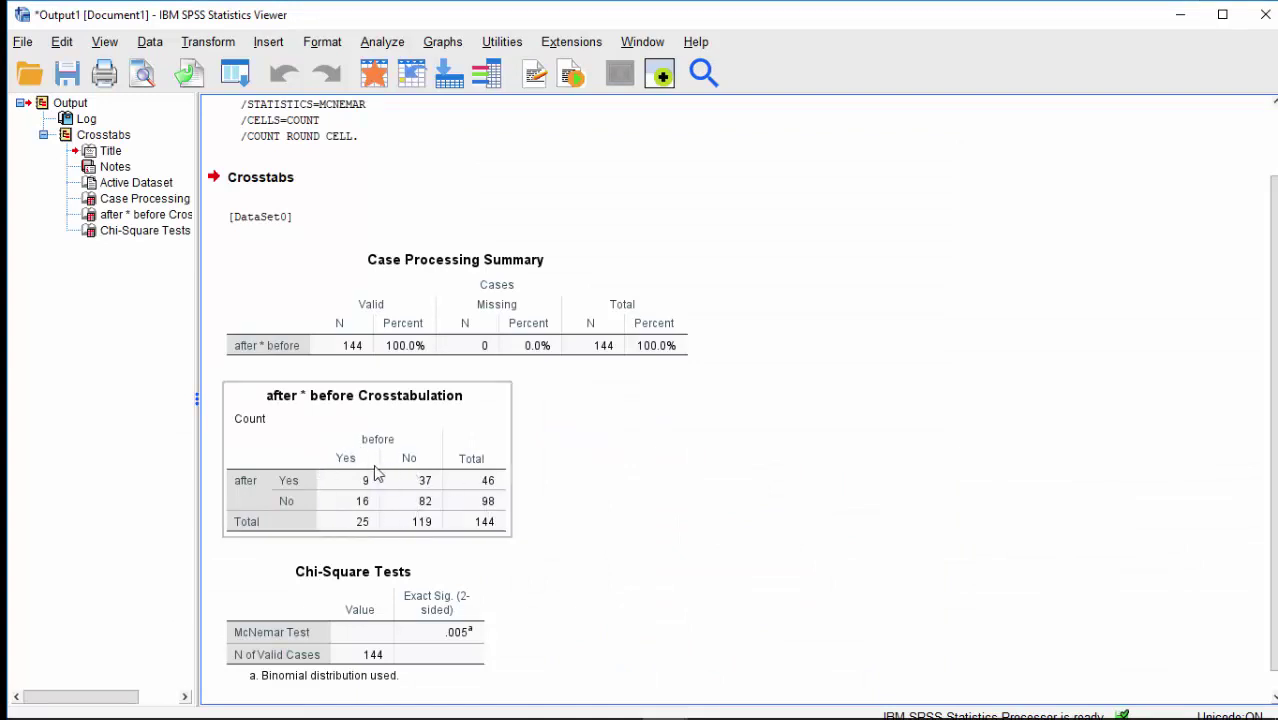
click(382, 576)
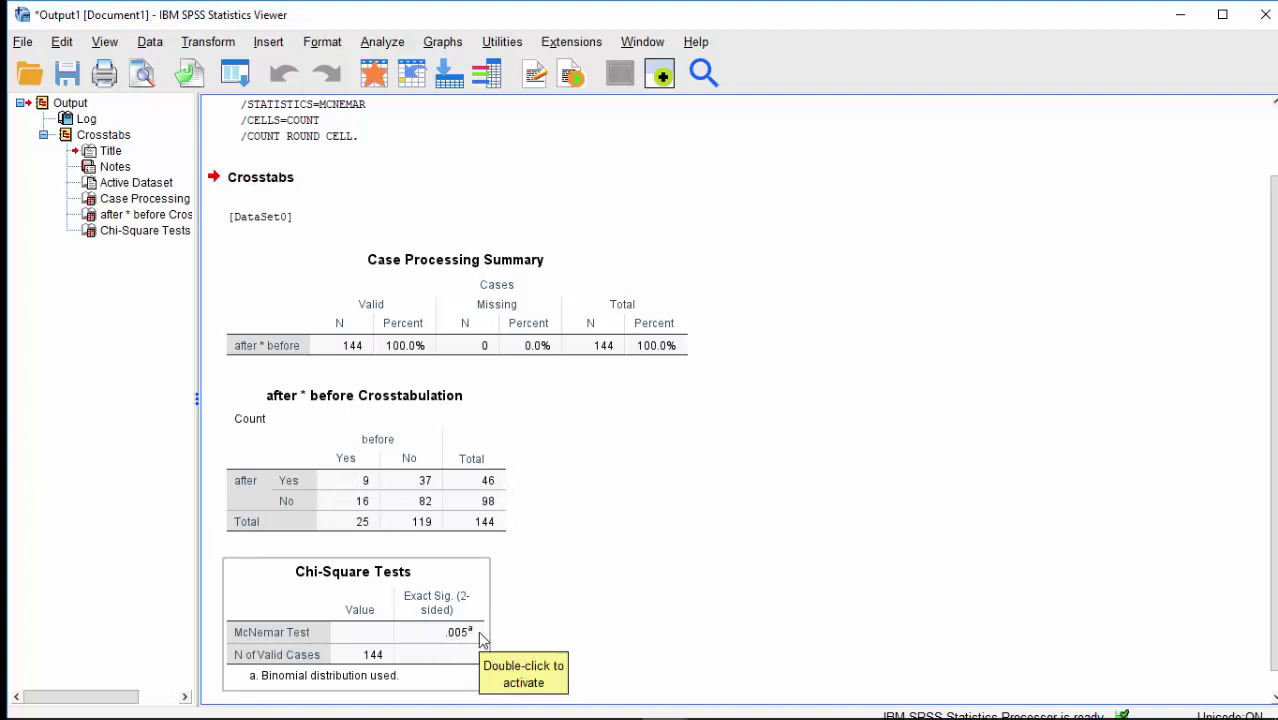
click(576, 591)
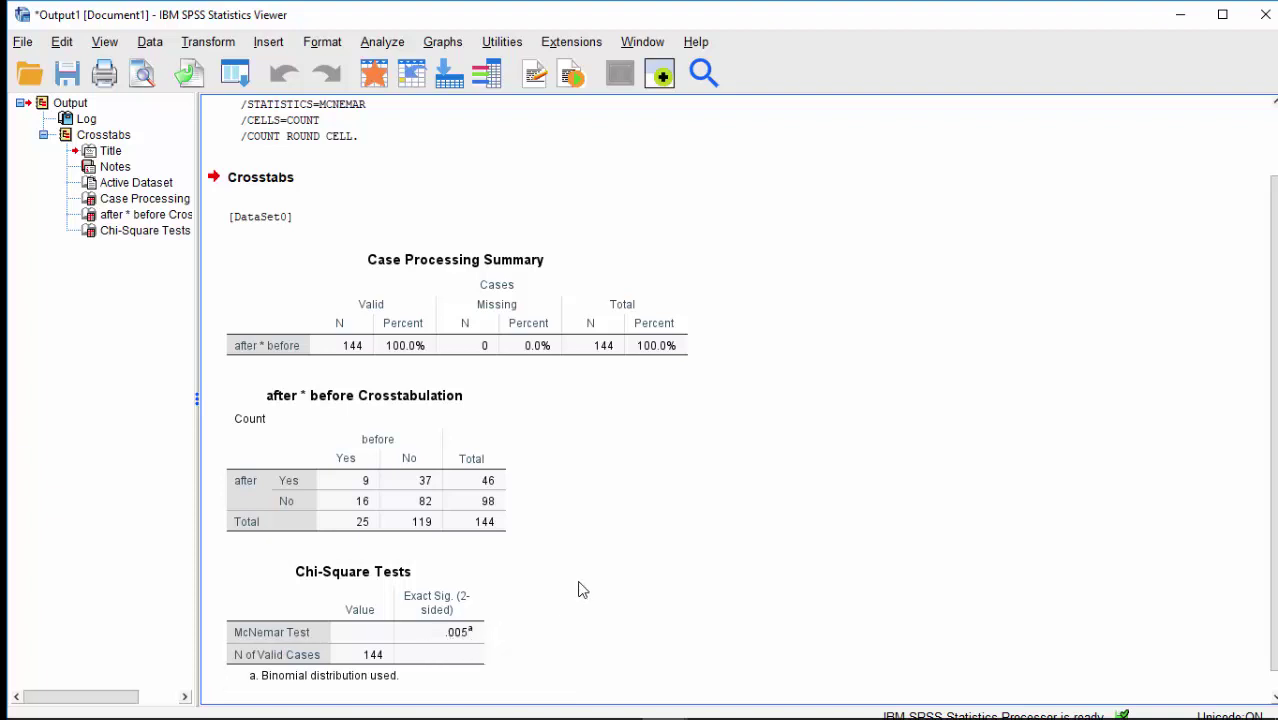
scroll(593, 585, down, 1)
click(465, 594)
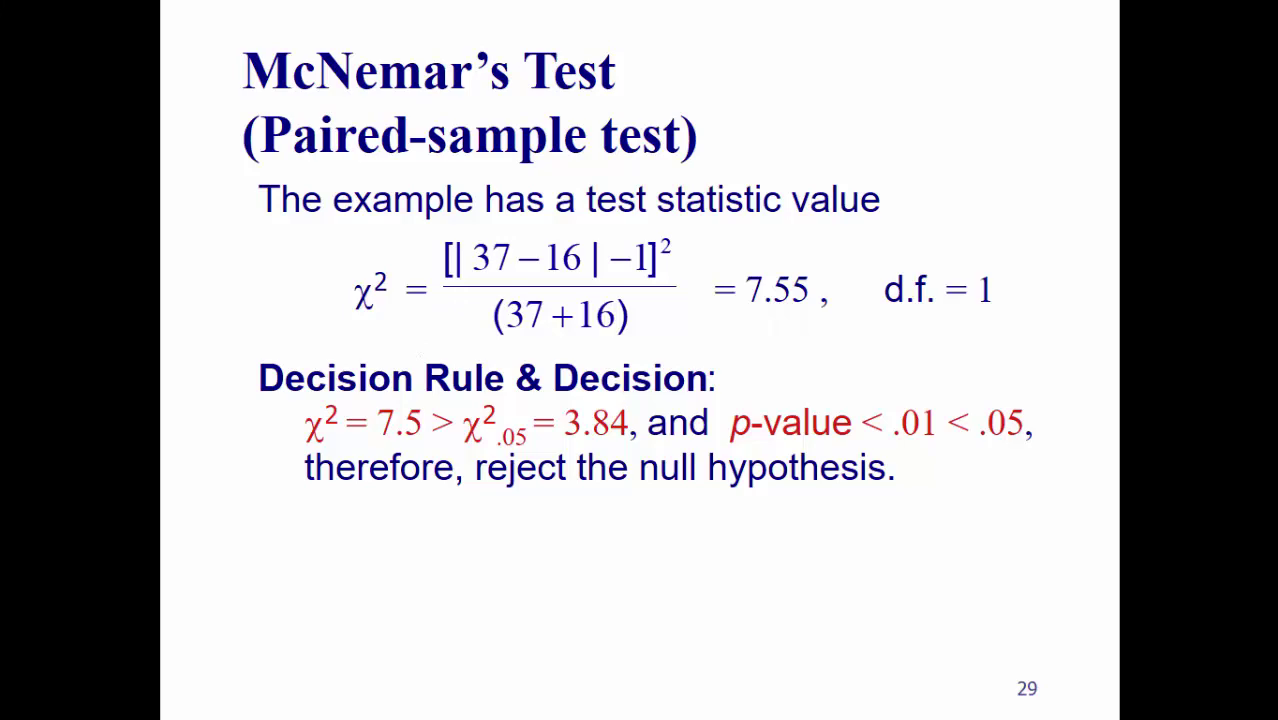
- Switch to Excel and compute the right-tailed chi-square p-value in cell A1 with =CHISQ.DIST.RT(7.55,1)
key(alt+Tab)
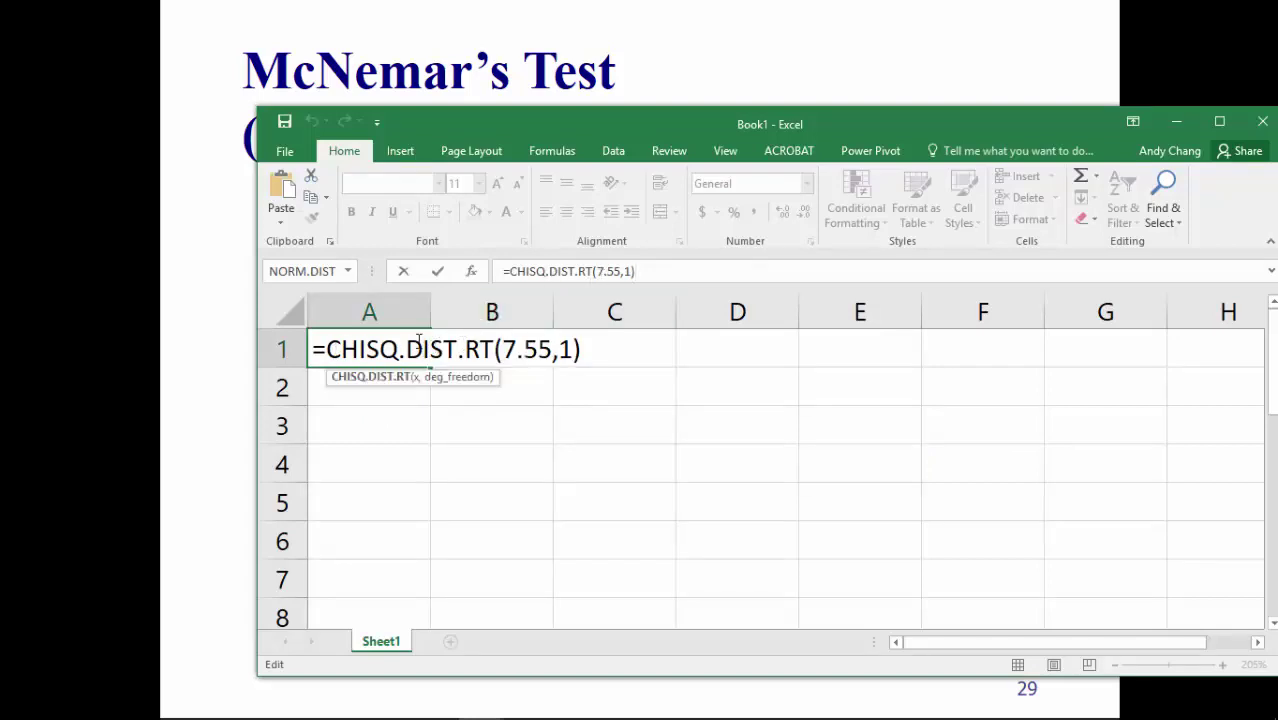
drag(500, 349, 563, 348)
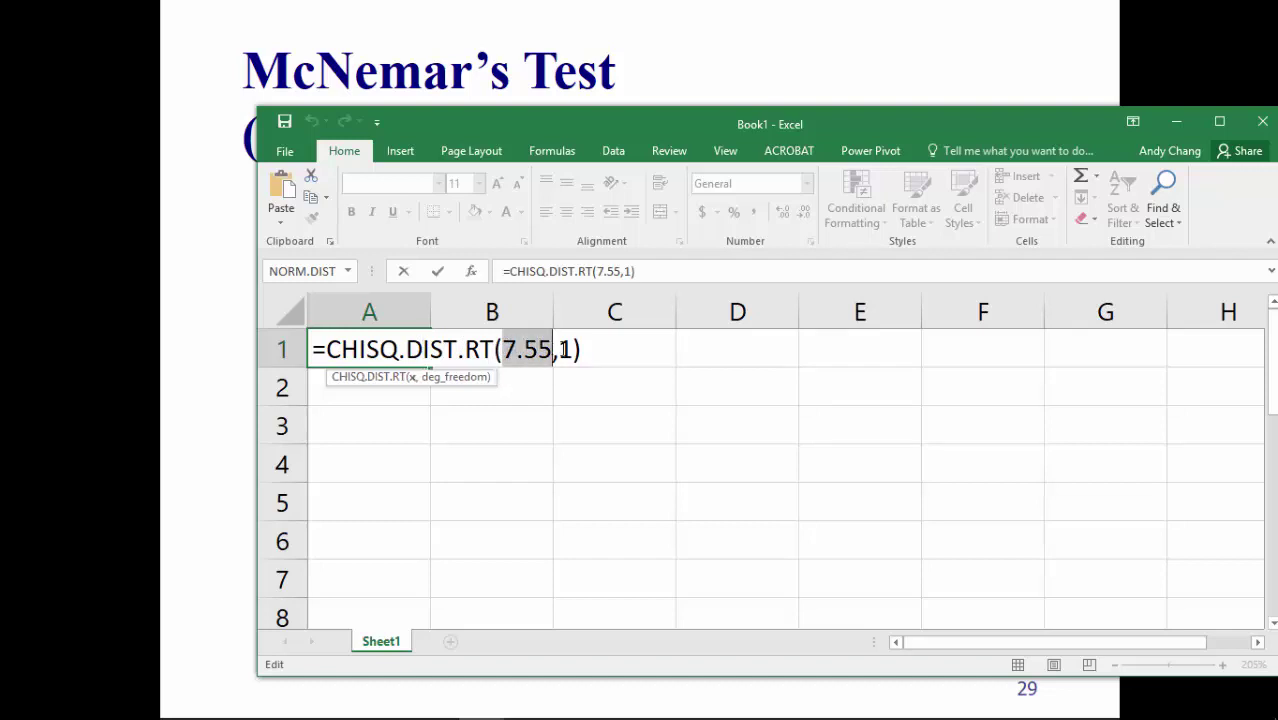
click(595, 354)
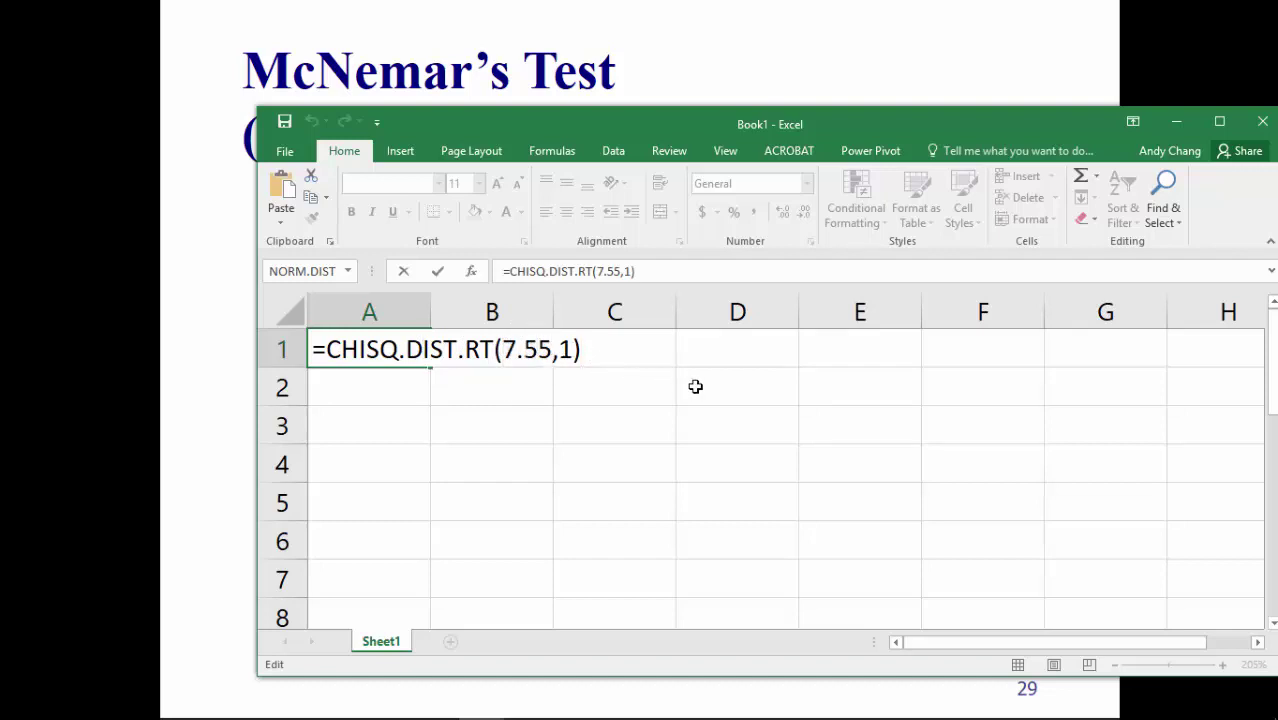
key(Return)
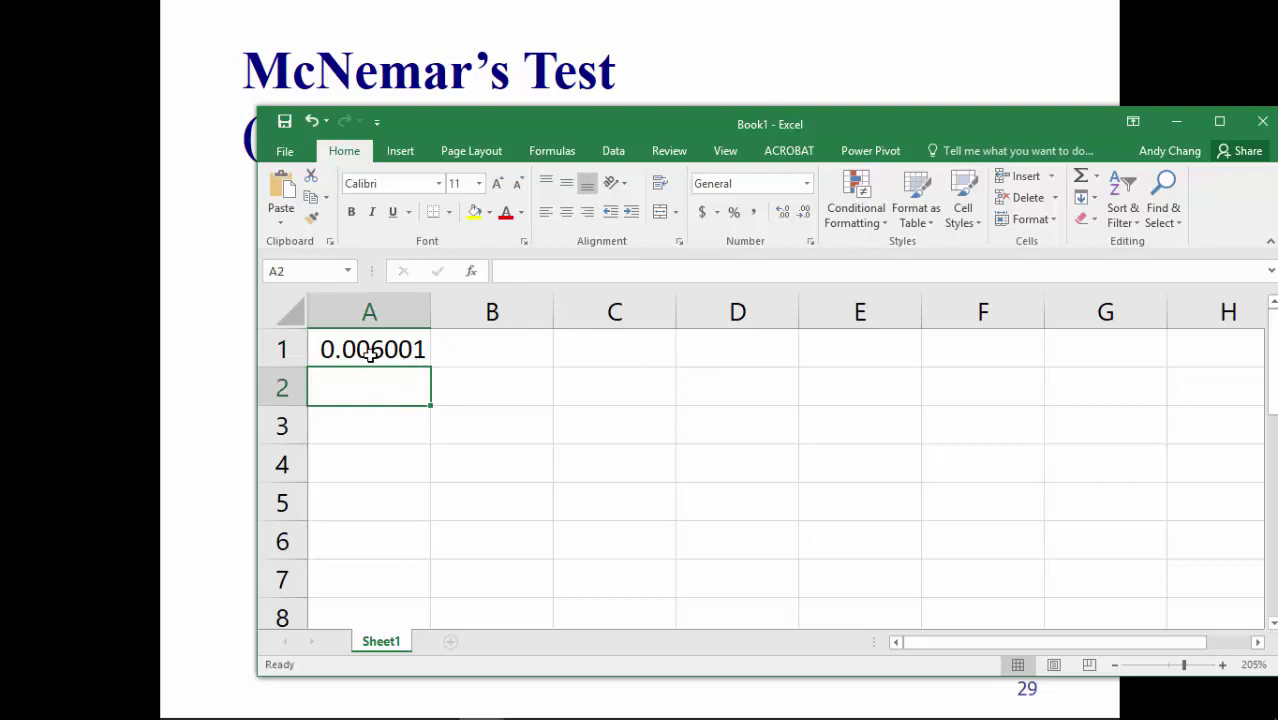